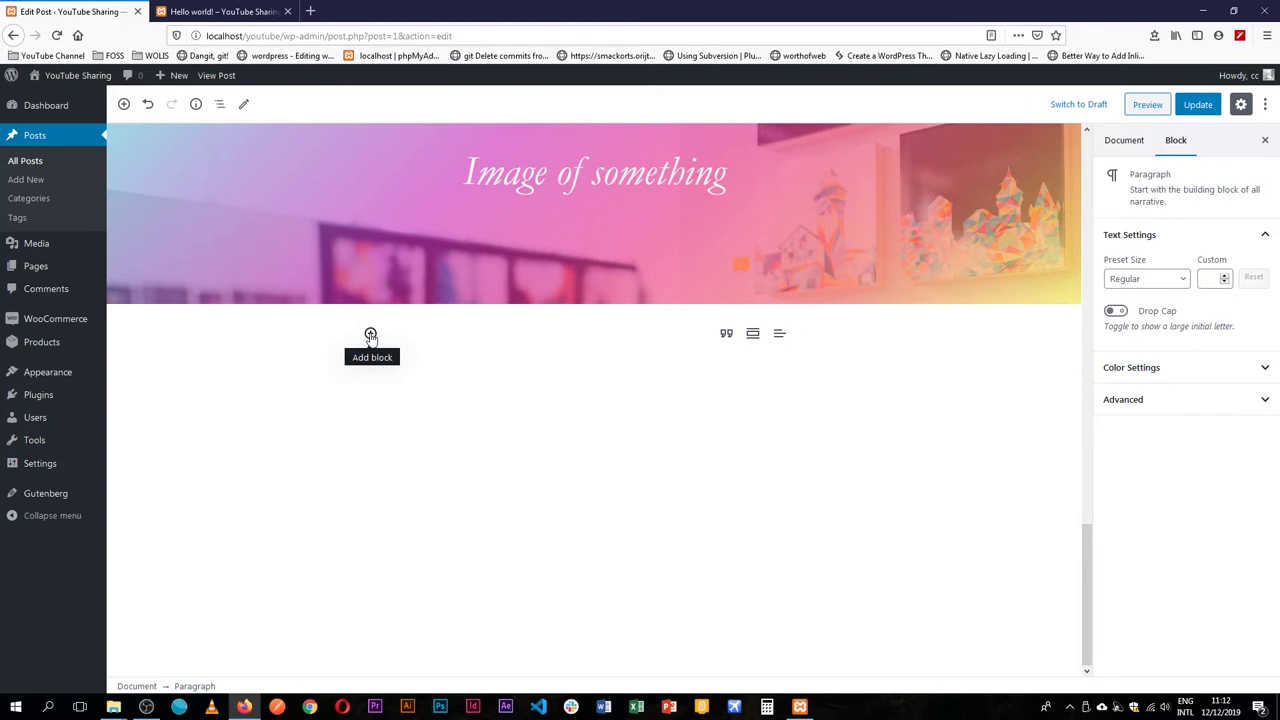
Abandon an inserter search, then insert a Table block under the cover via /tab.
{"action": "left_click", "coordinate": [370, 334]}
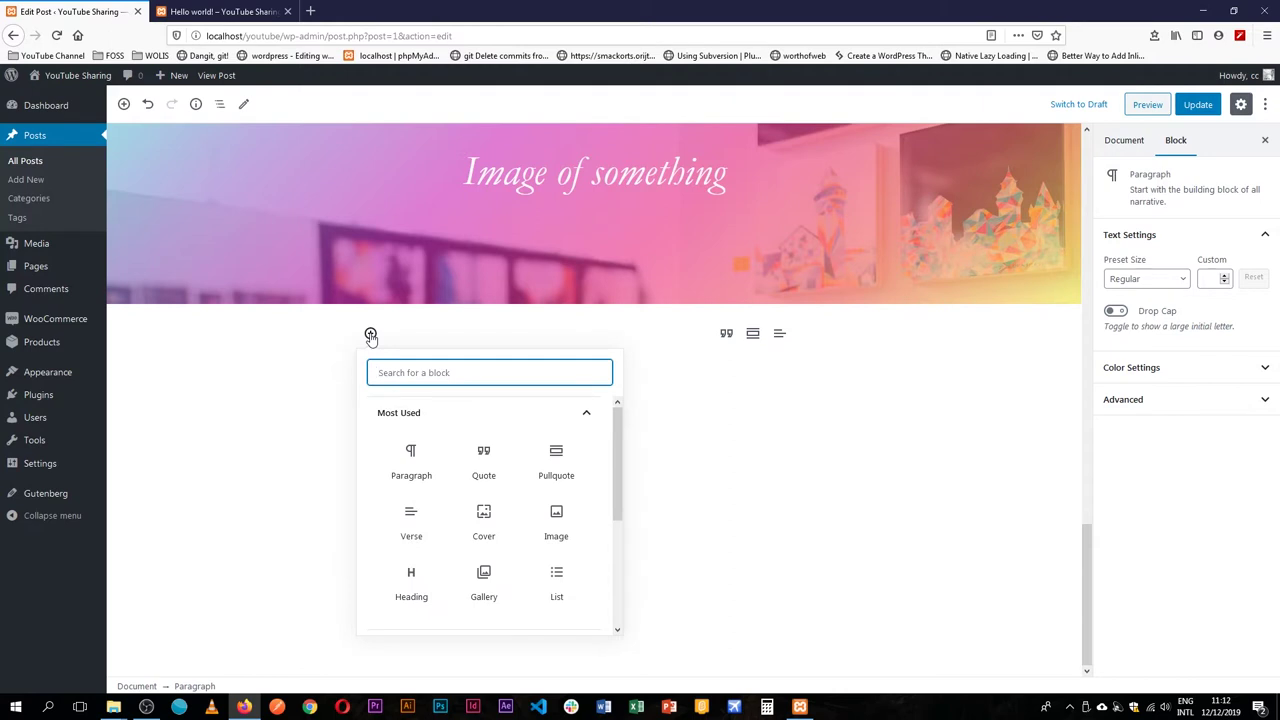
{"action": "type", "text": "tsb"}
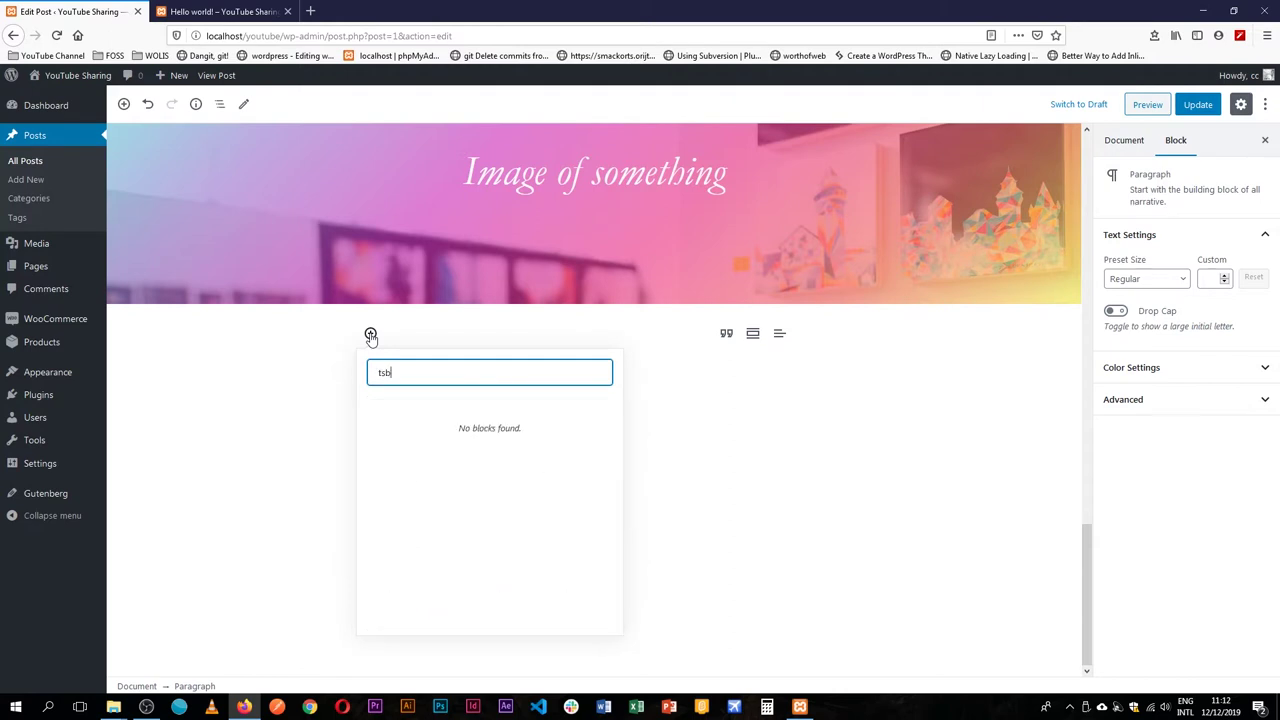
{"action": "key", "text": "BackSpace"}
{"action": "key", "text": "BackSpace"}
{"action": "type", "text": "a"}
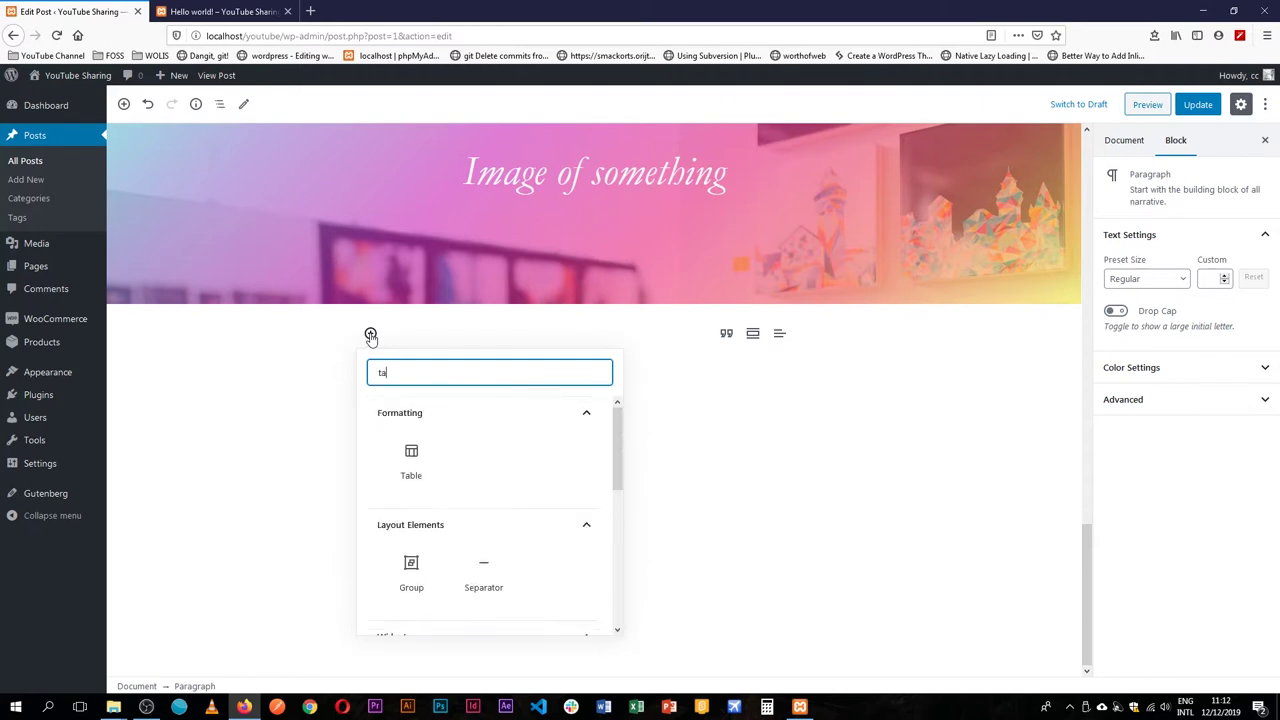
{"action": "type", "text": "b"}
{"action": "type", "text": "k"}
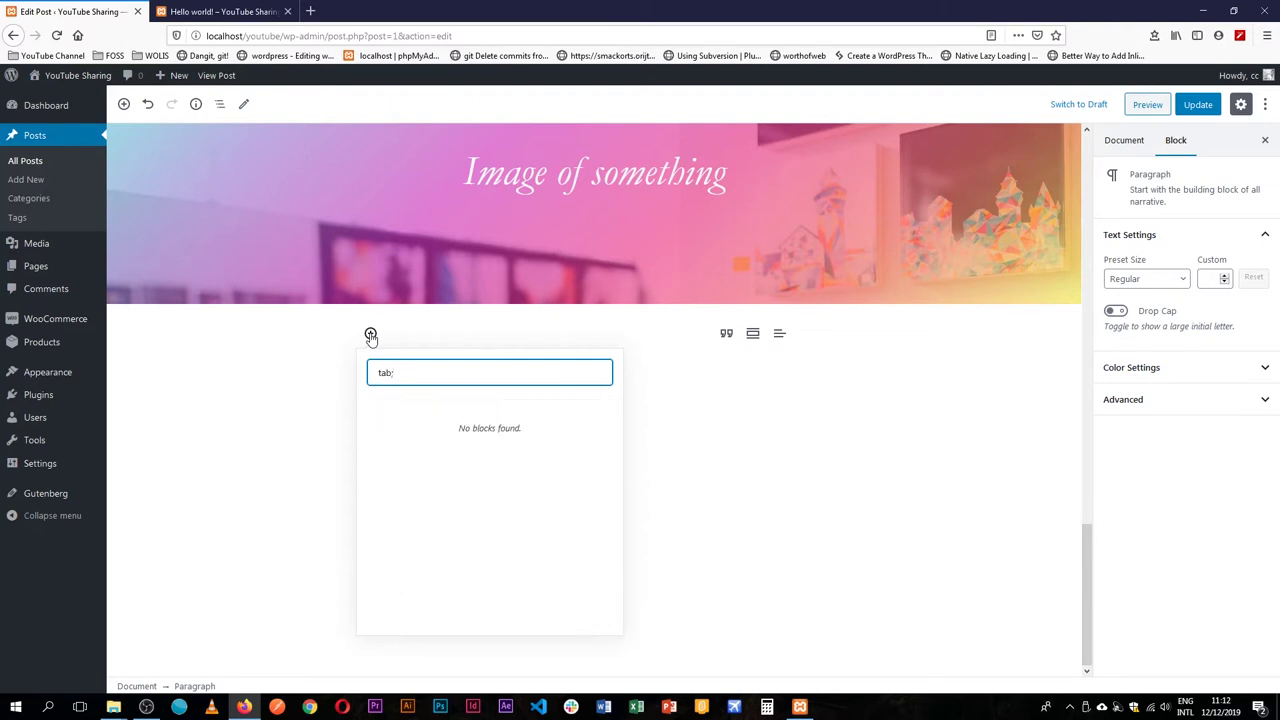
{"action": "key", "text": "BackSpace"}
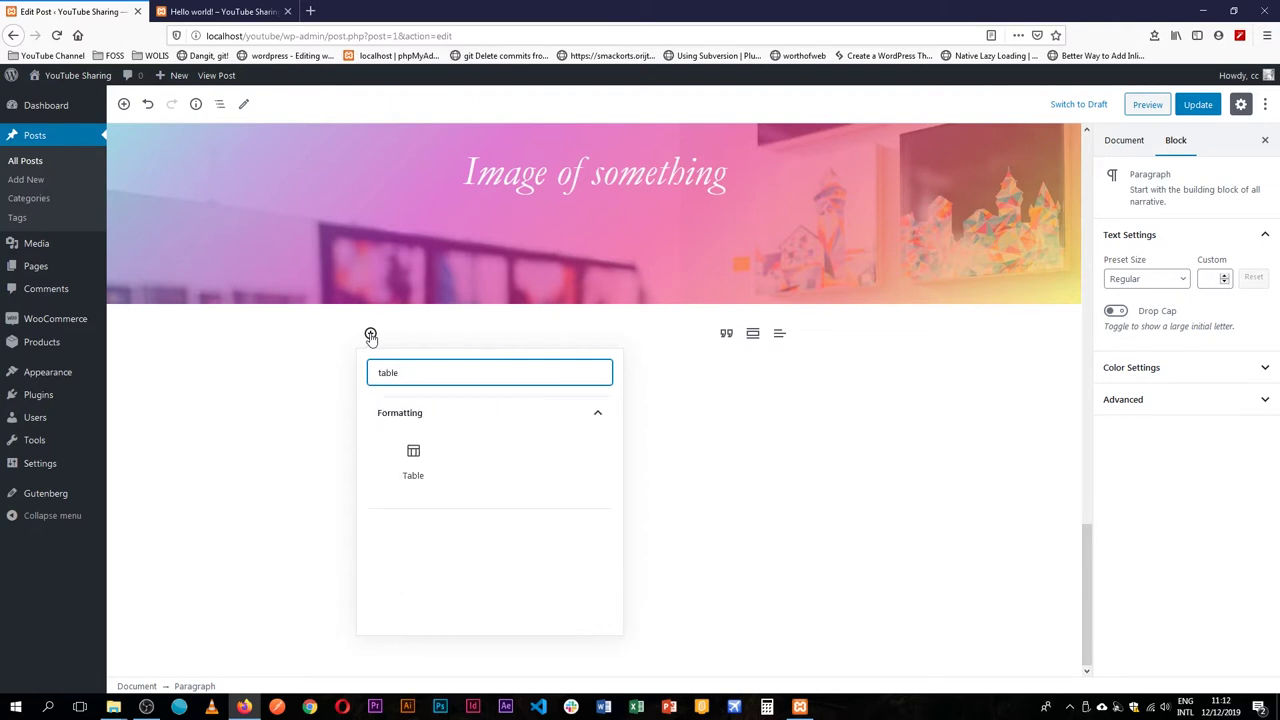
{"action": "left_click_drag", "start_coordinate": [414, 373], "coordinate": [328, 372]}
{"action": "key", "text": "BackSpace"}
{"action": "left_click", "coordinate": [716, 366]}
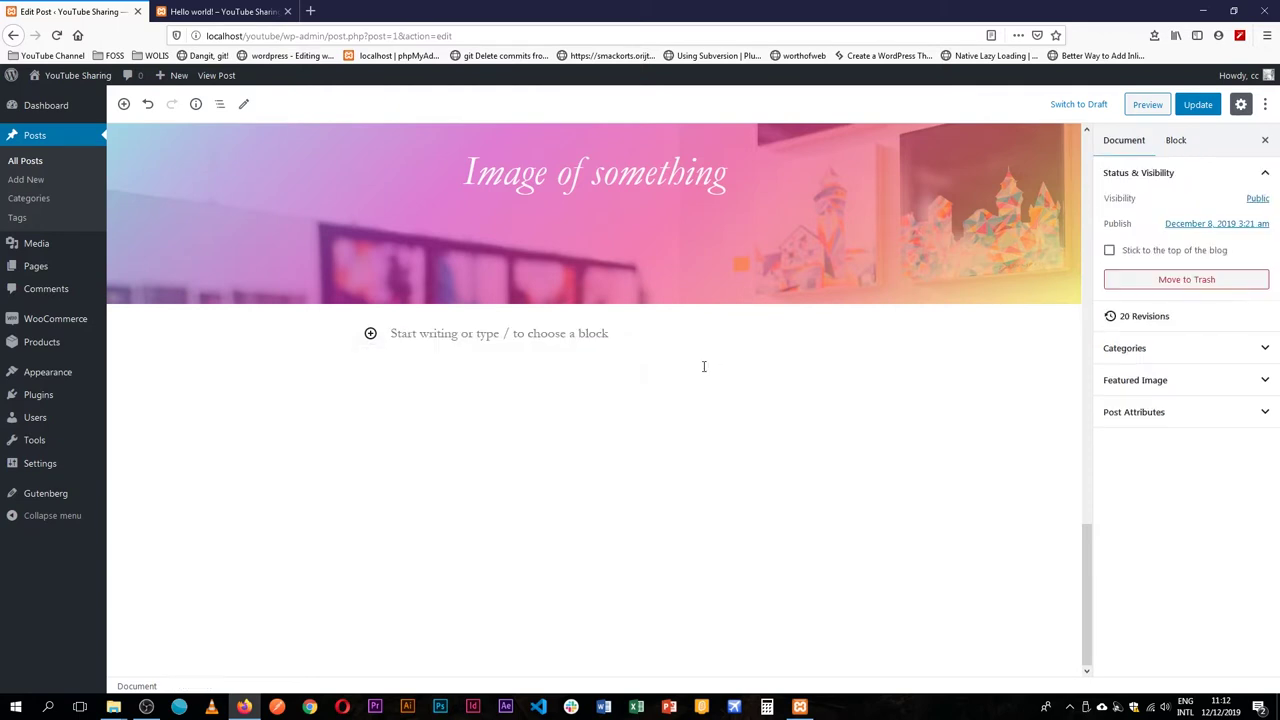
{"action": "left_click", "coordinate": [413, 334]}
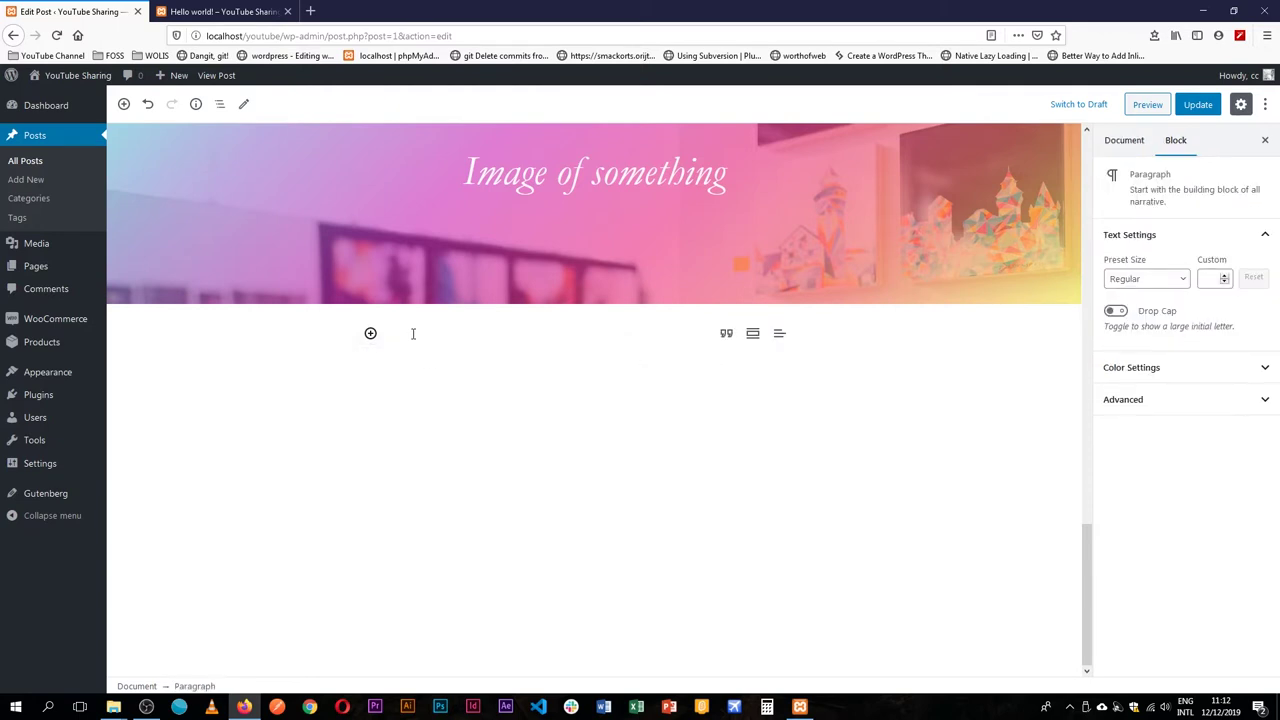
{"action": "type", "text": "/"}
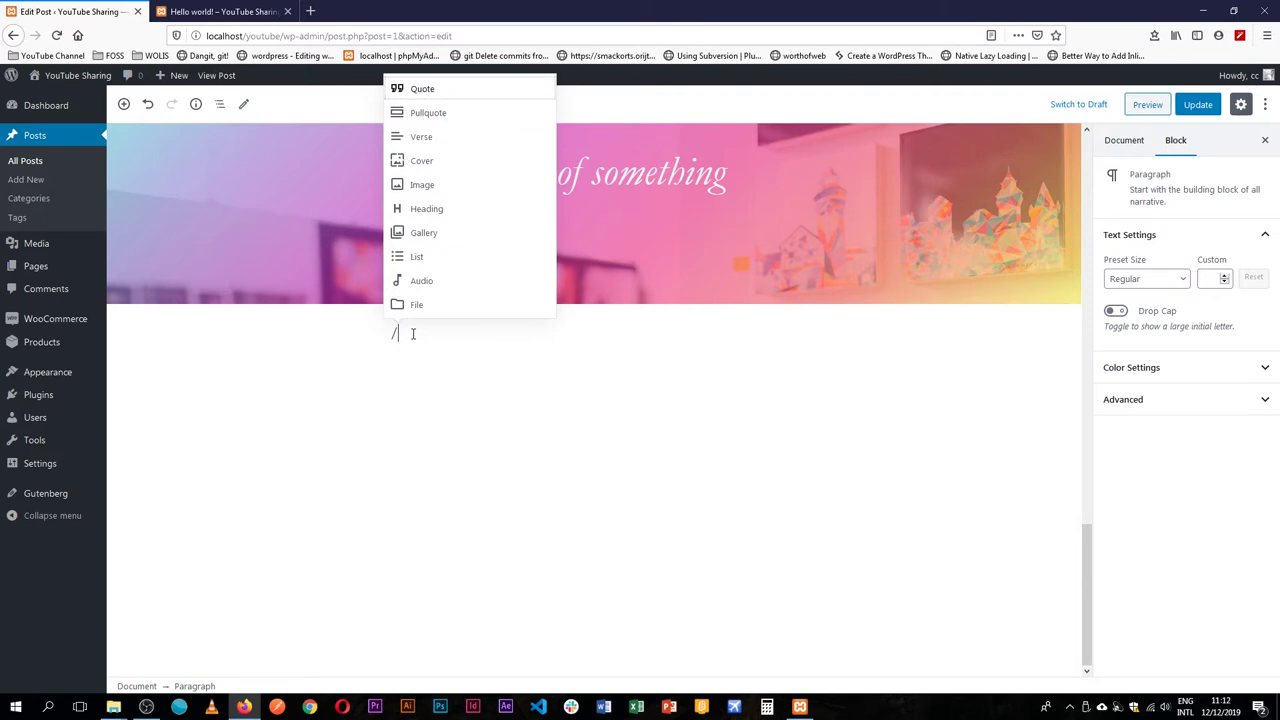
{"action": "type", "text": "tab"}
{"action": "key", "text": "Return"}
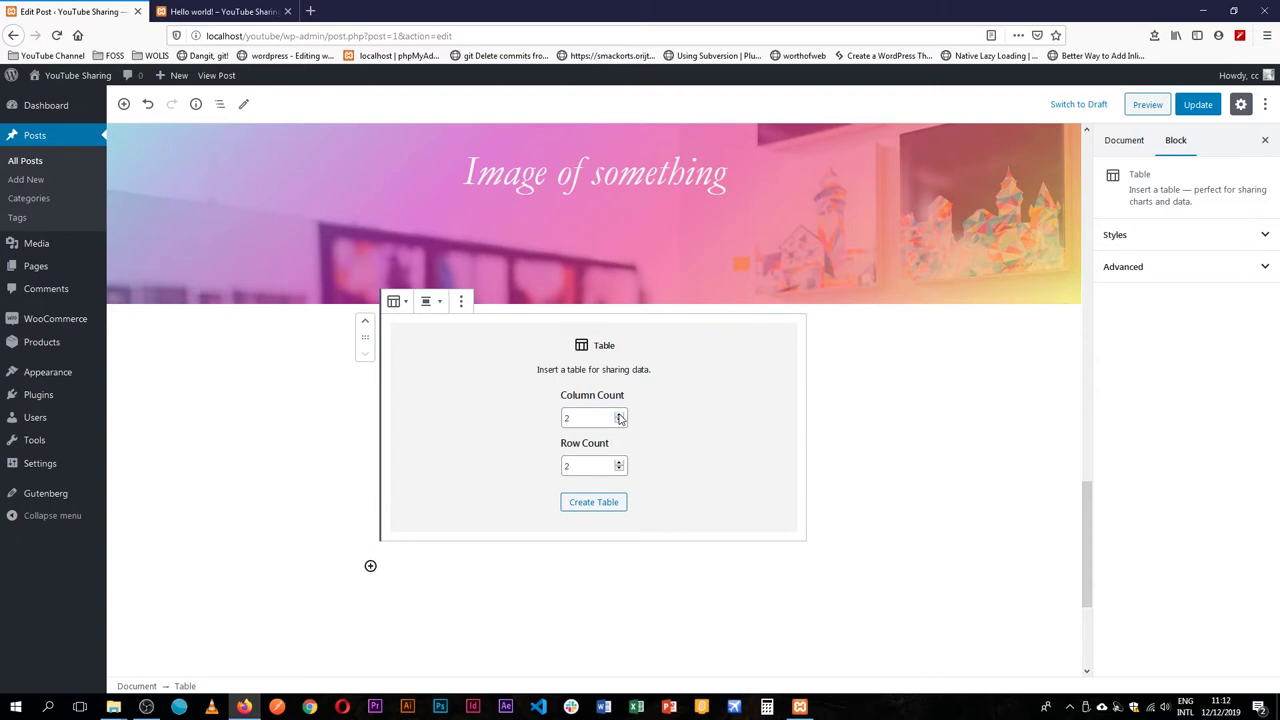
Create the empty 6-column, 10-row table and place the caret in a cell.
{"action": "left_click", "coordinate": [620, 421]}
{"action": "left_click", "coordinate": [620, 421]}
{"action": "left_click", "coordinate": [620, 421]}
{"action": "left_click", "coordinate": [604, 502]}
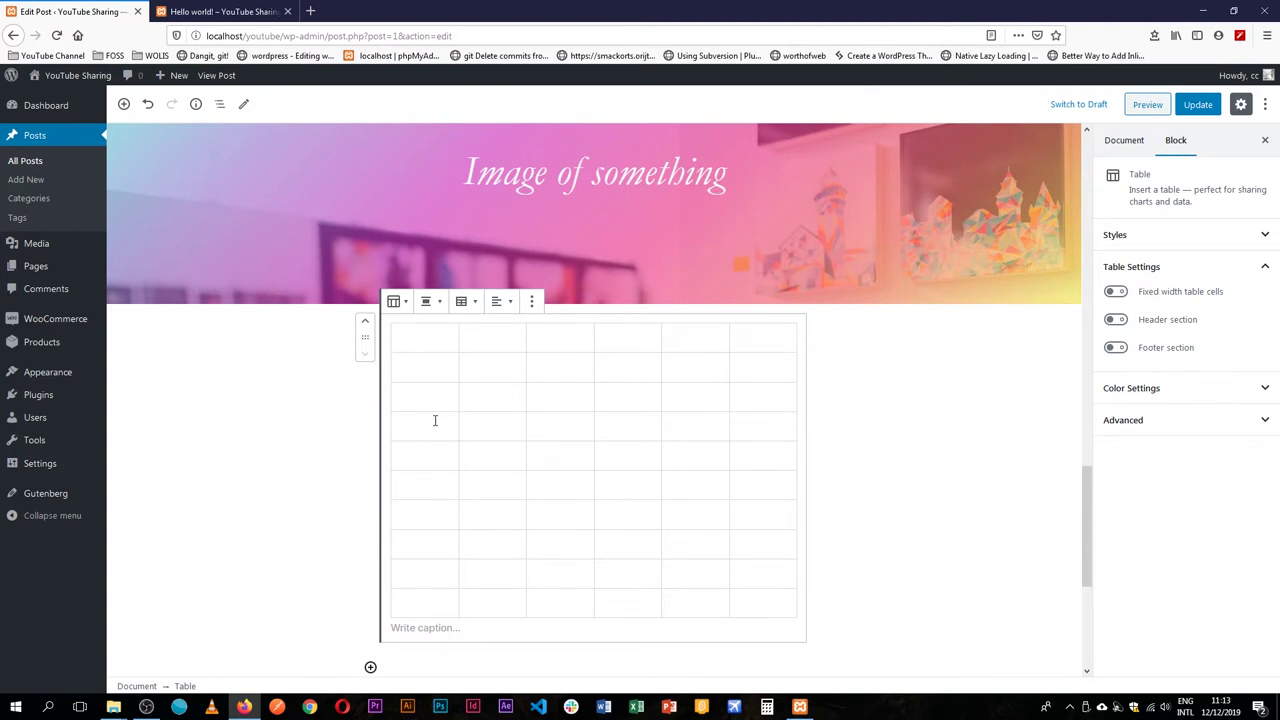
{"action": "left_click", "coordinate": [615, 391]}
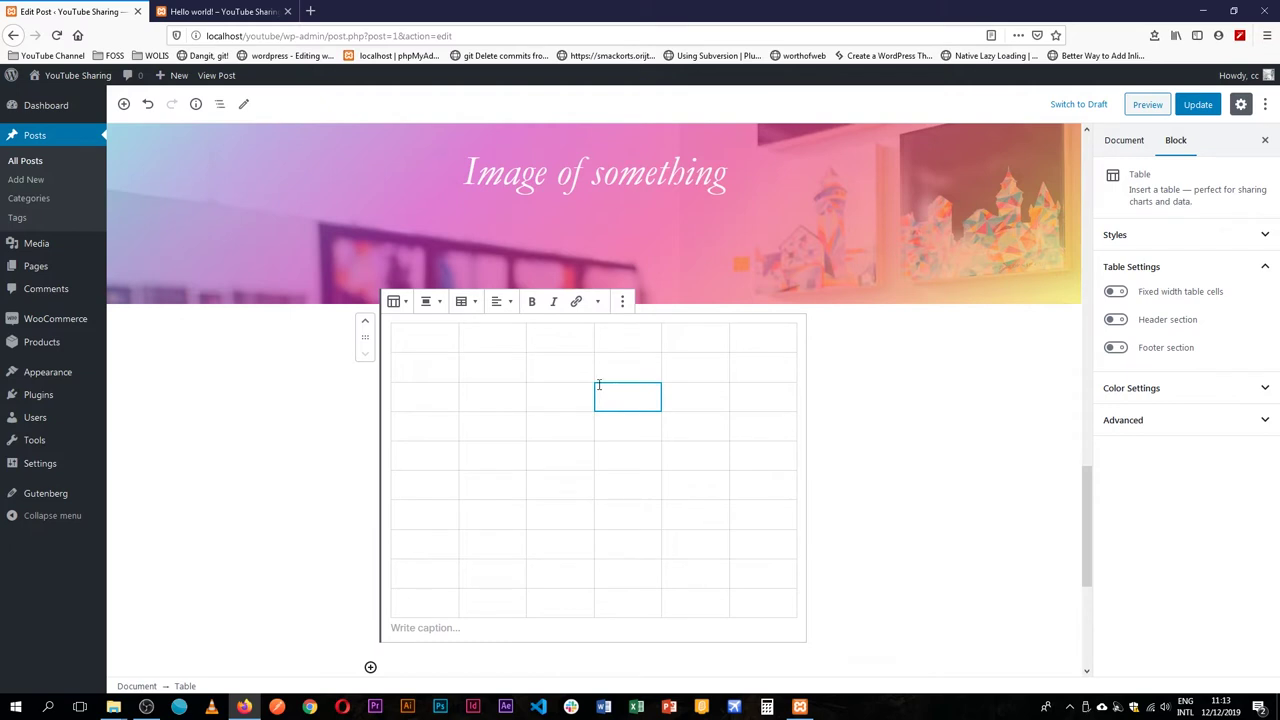
Apply the Stripes style to the table.
{"action": "left_click", "coordinate": [423, 343]}
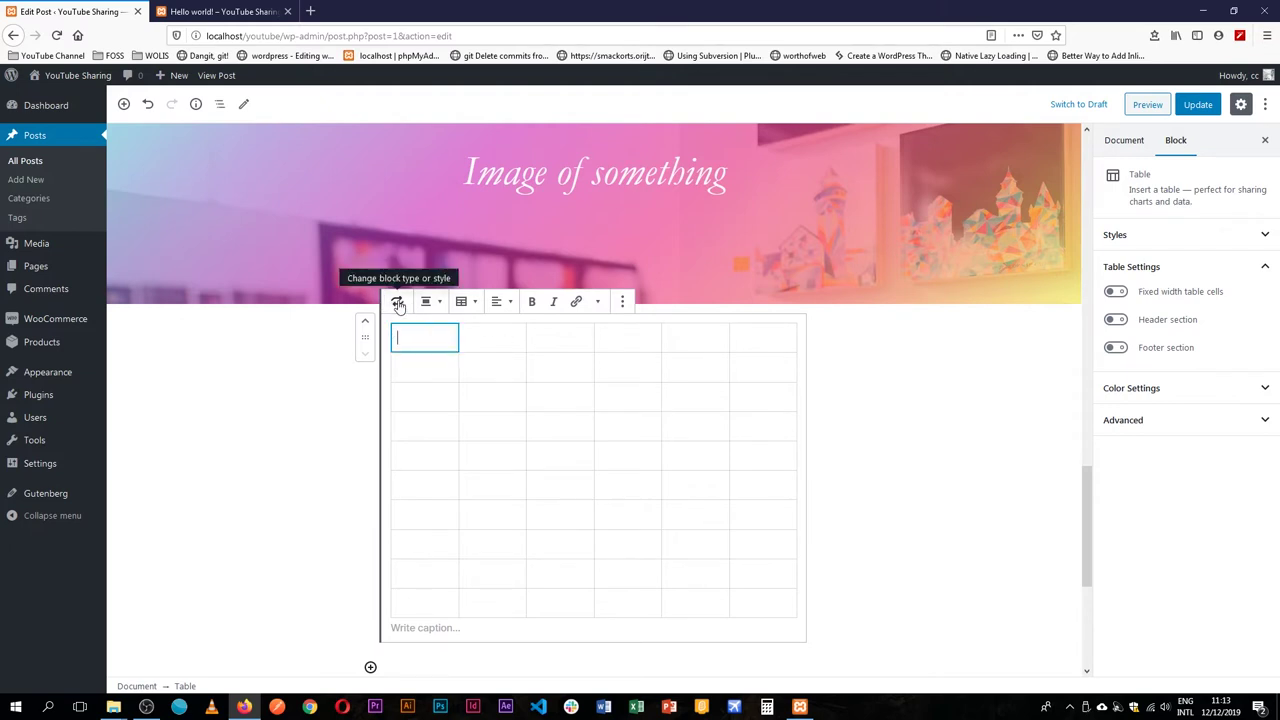
{"action": "left_click", "coordinate": [398, 302]}
{"action": "mouse_move", "coordinate": [543, 408]}
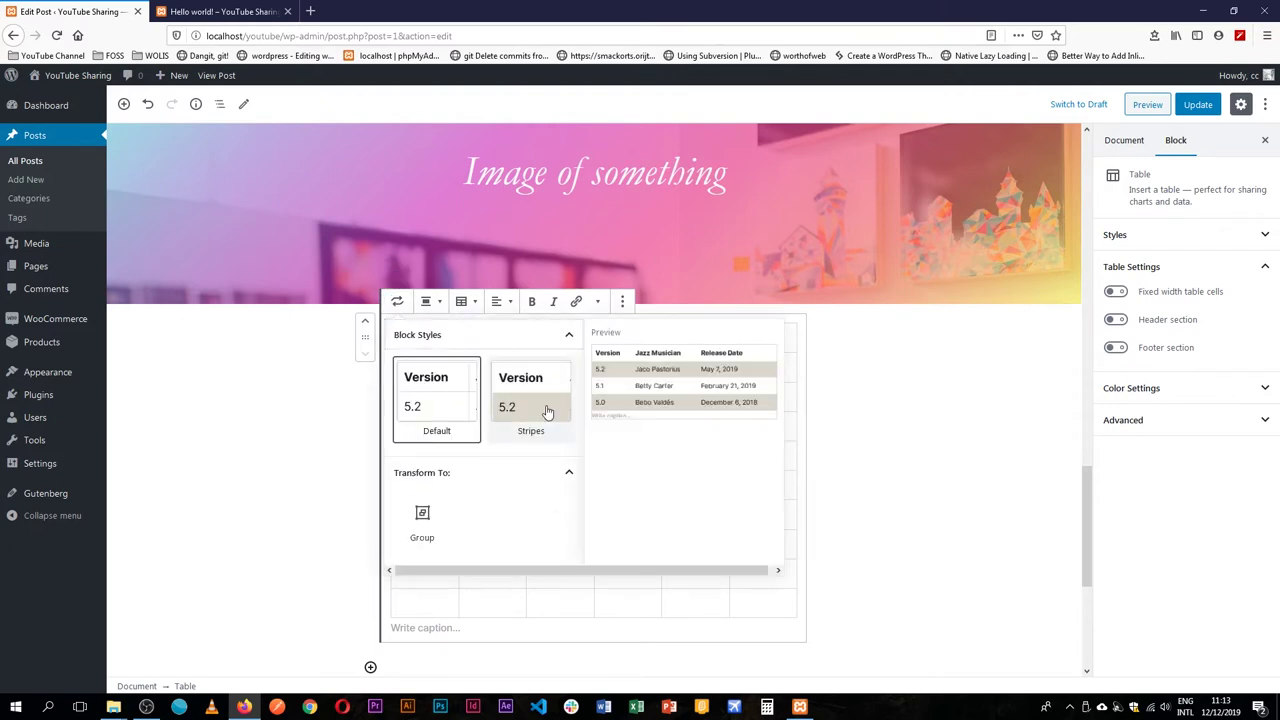
{"action": "left_click", "coordinate": [534, 409]}
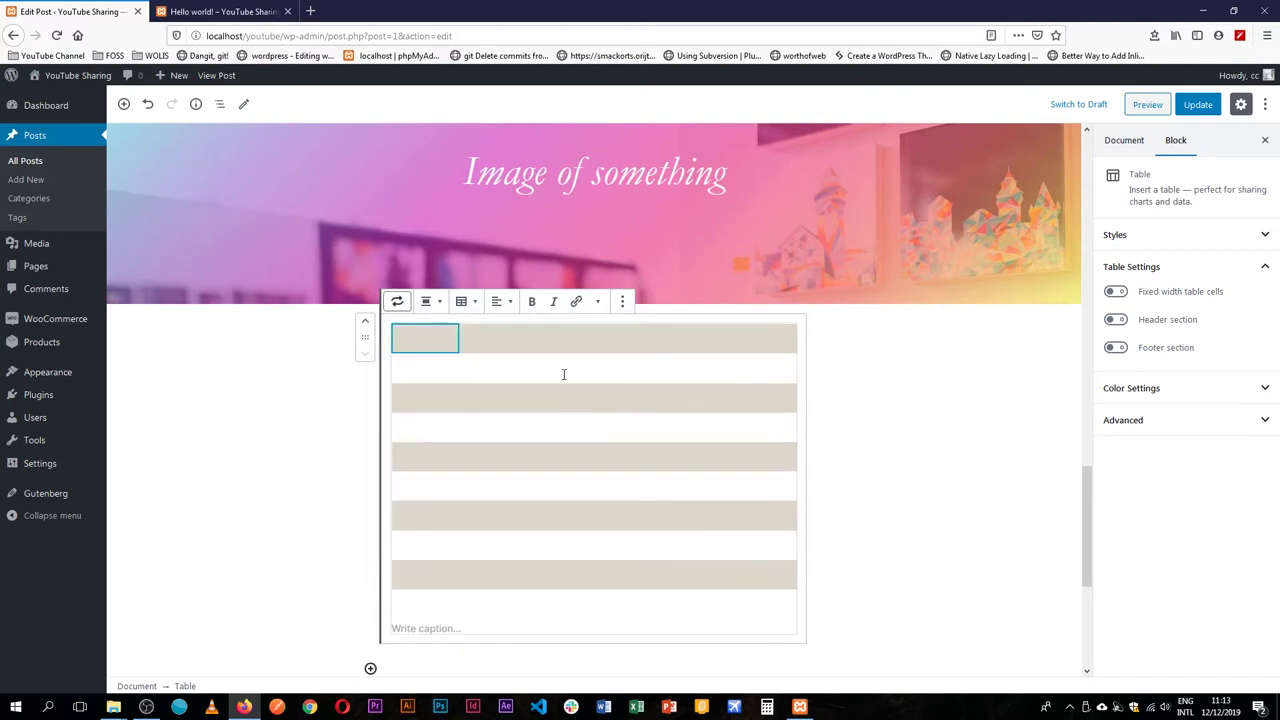
{"action": "left_click", "coordinate": [501, 345]}
{"action": "left_click", "coordinate": [557, 342]}
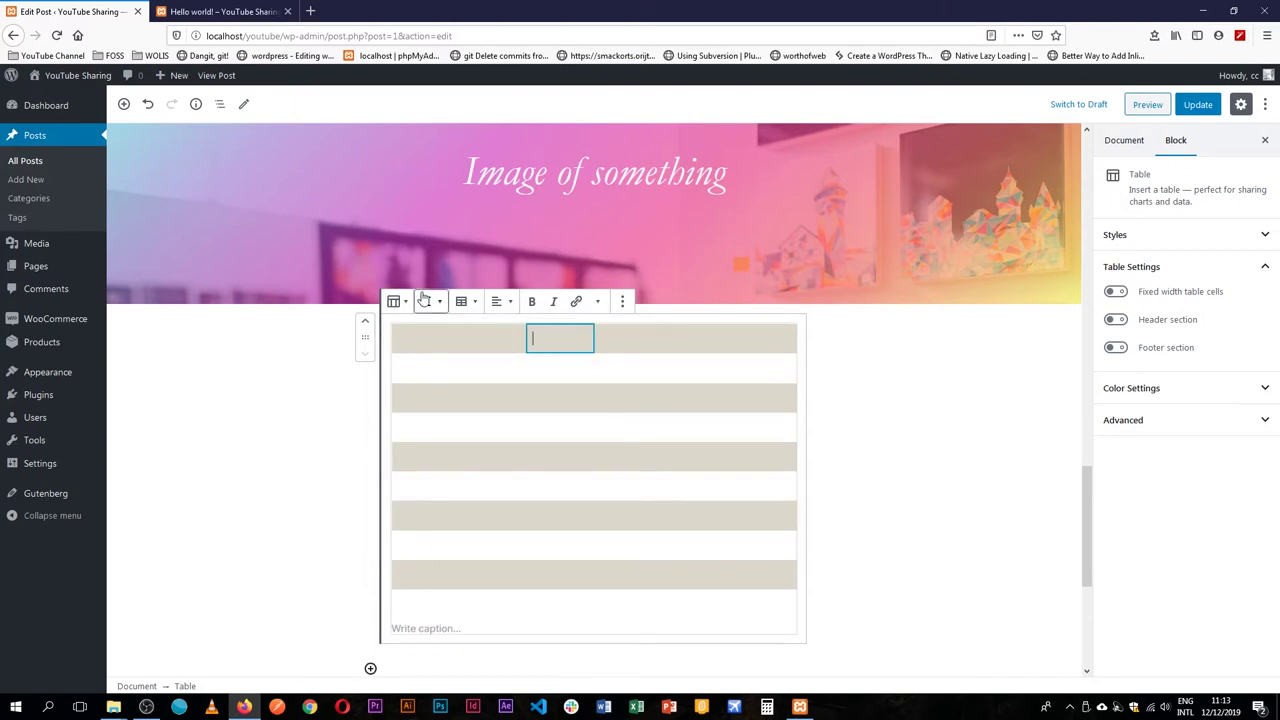
{"action": "left_click", "coordinate": [408, 340]}
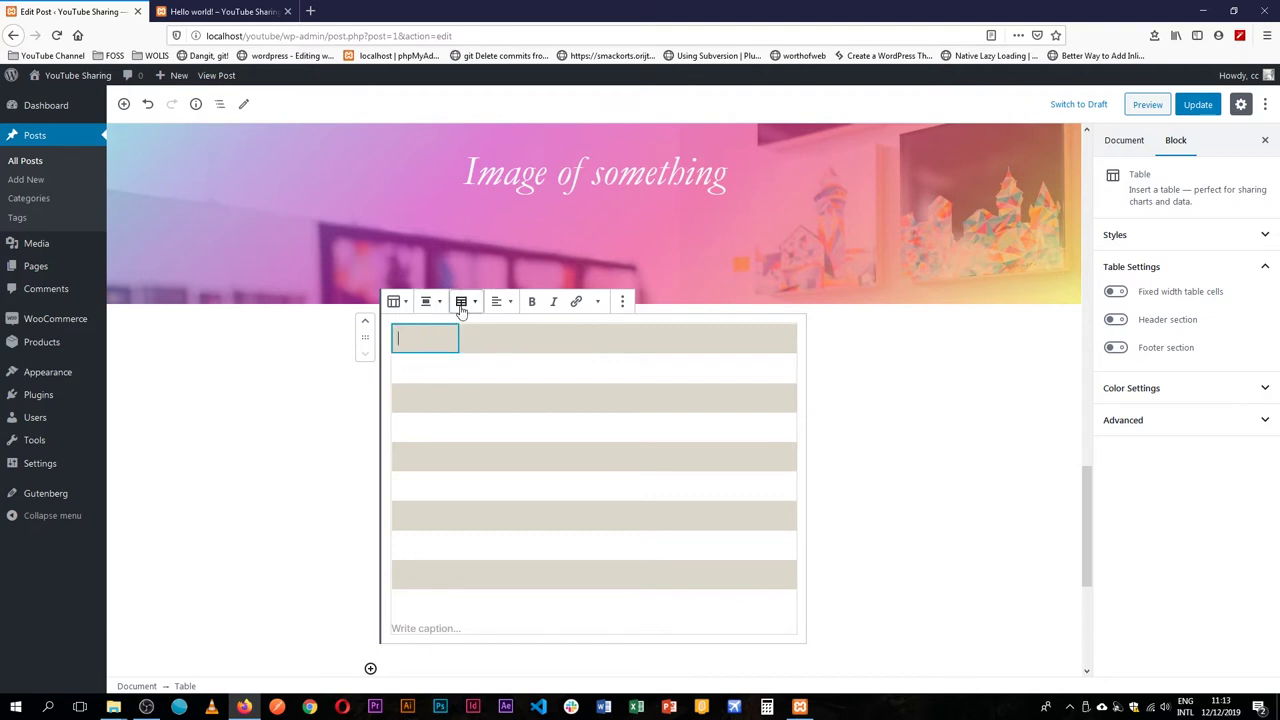
Try Full Width, Wide Width and centre alignments, ending on Wide Width.
{"action": "left_click", "coordinate": [429, 303]}
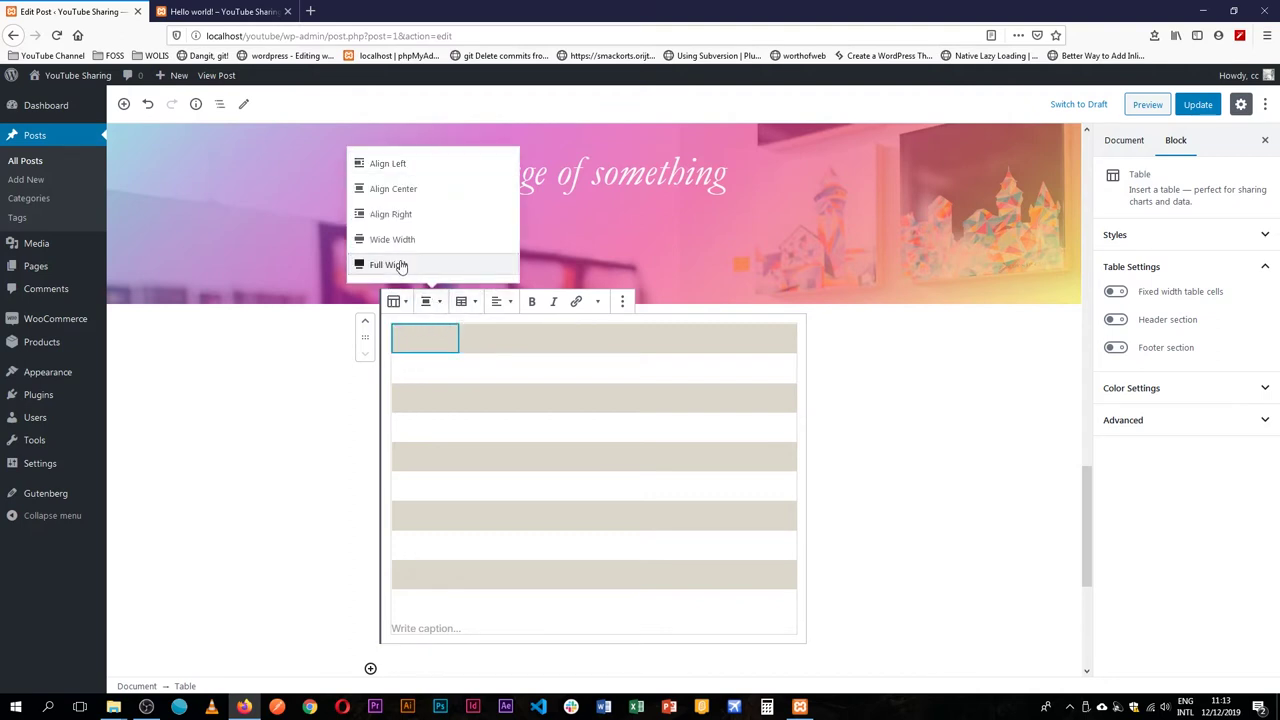
{"action": "left_click", "coordinate": [400, 266]}
{"action": "left_click", "coordinate": [456, 304]}
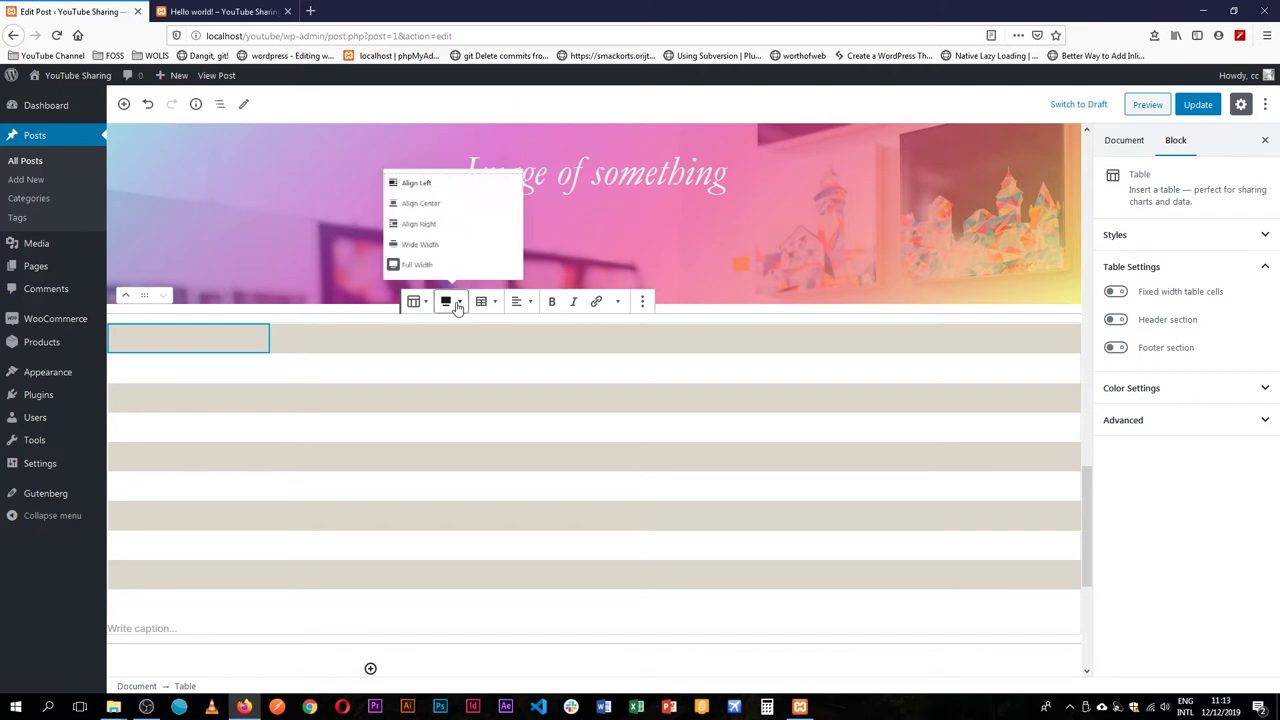
{"action": "left_click", "coordinate": [426, 245]}
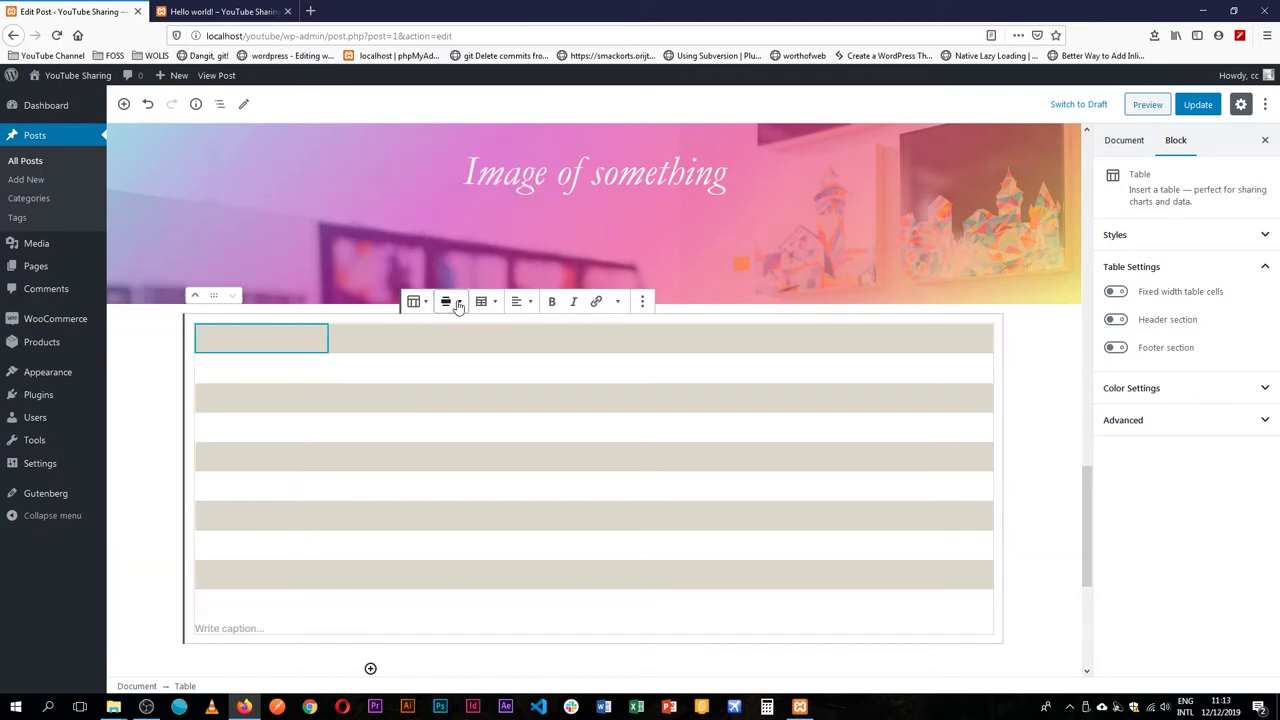
{"action": "left_click", "coordinate": [455, 305]}
{"action": "left_click", "coordinate": [410, 191]}
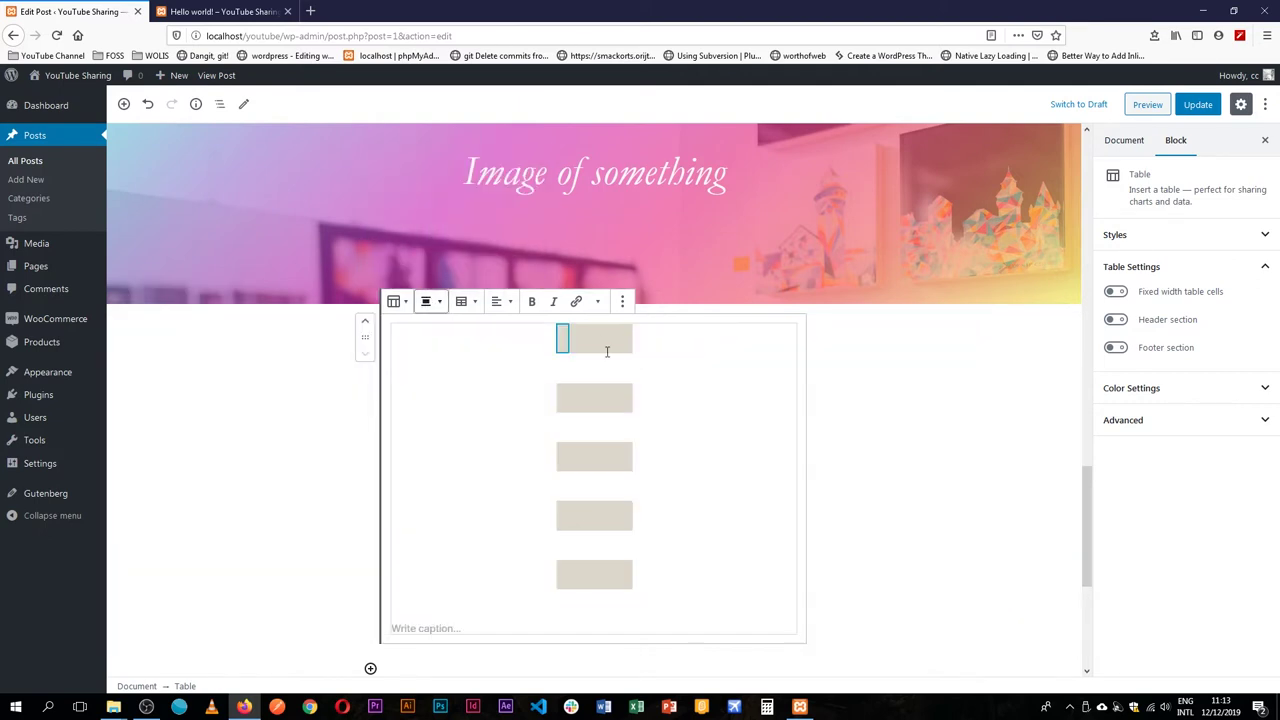
{"action": "left_click", "coordinate": [432, 304]}
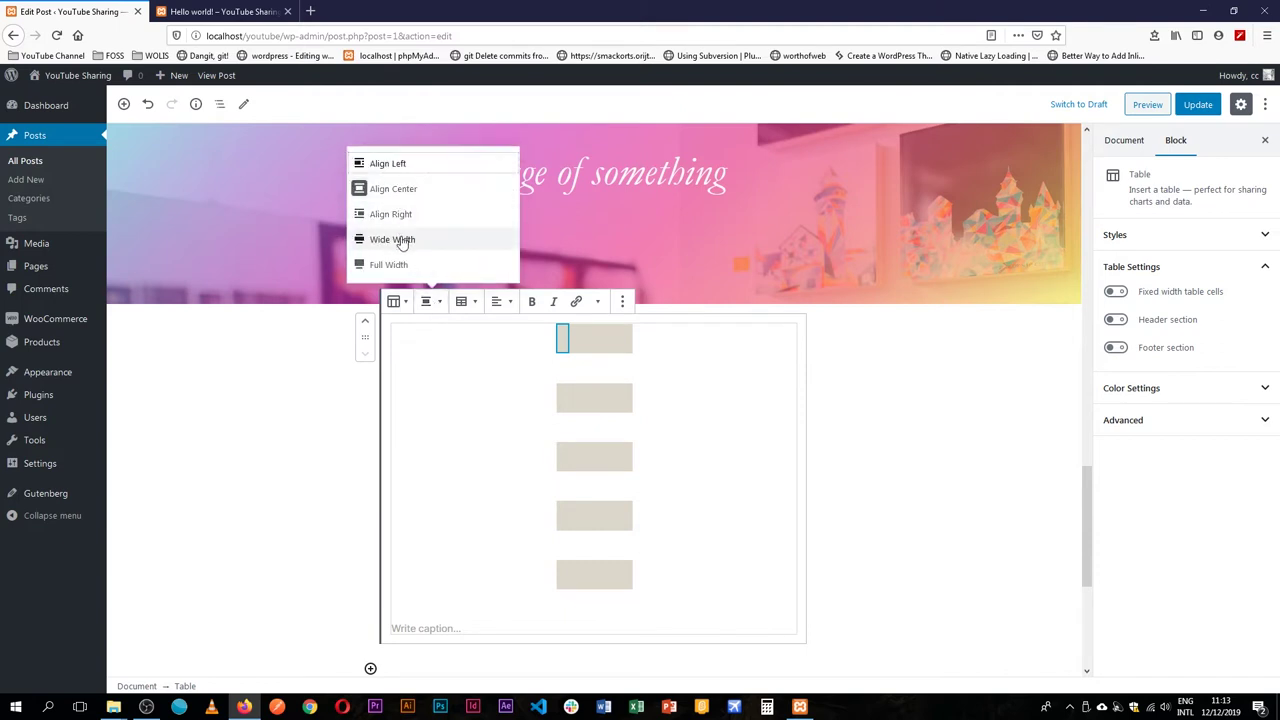
{"action": "left_click", "coordinate": [398, 240]}
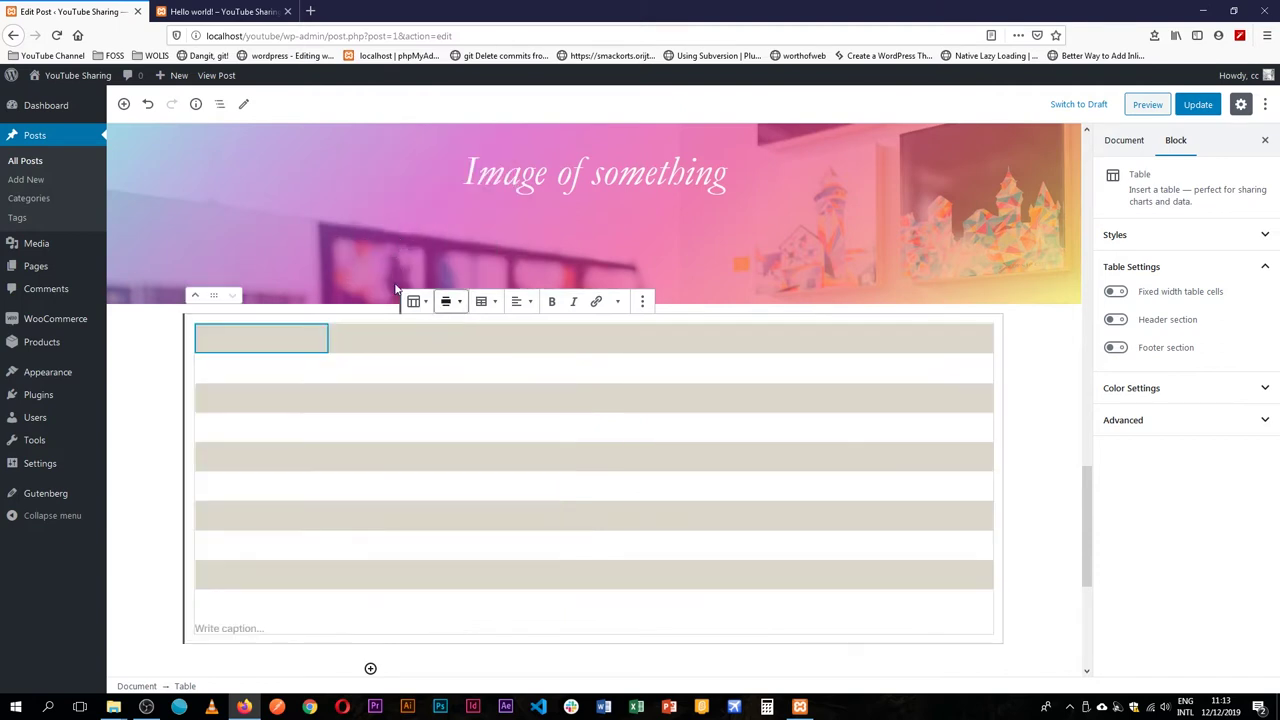
Delete the table's first column and two rows.
{"action": "left_click", "coordinate": [495, 302]}
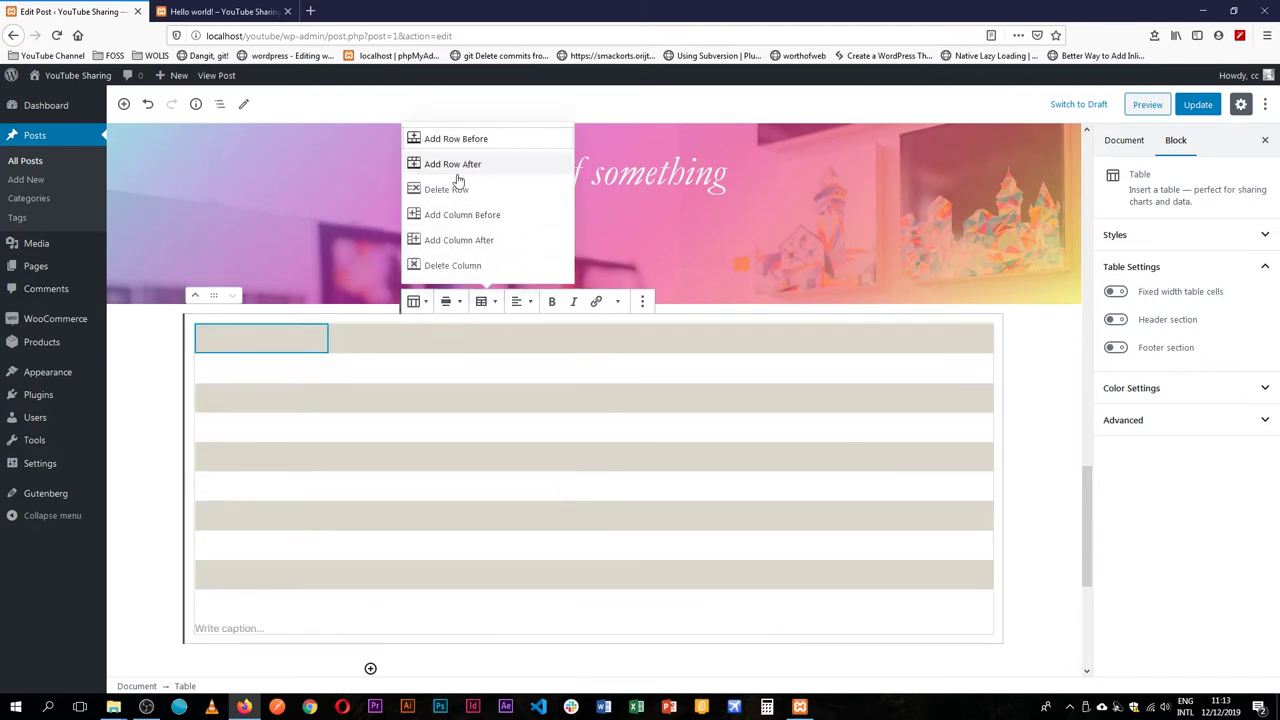
{"action": "left_click", "coordinate": [457, 266]}
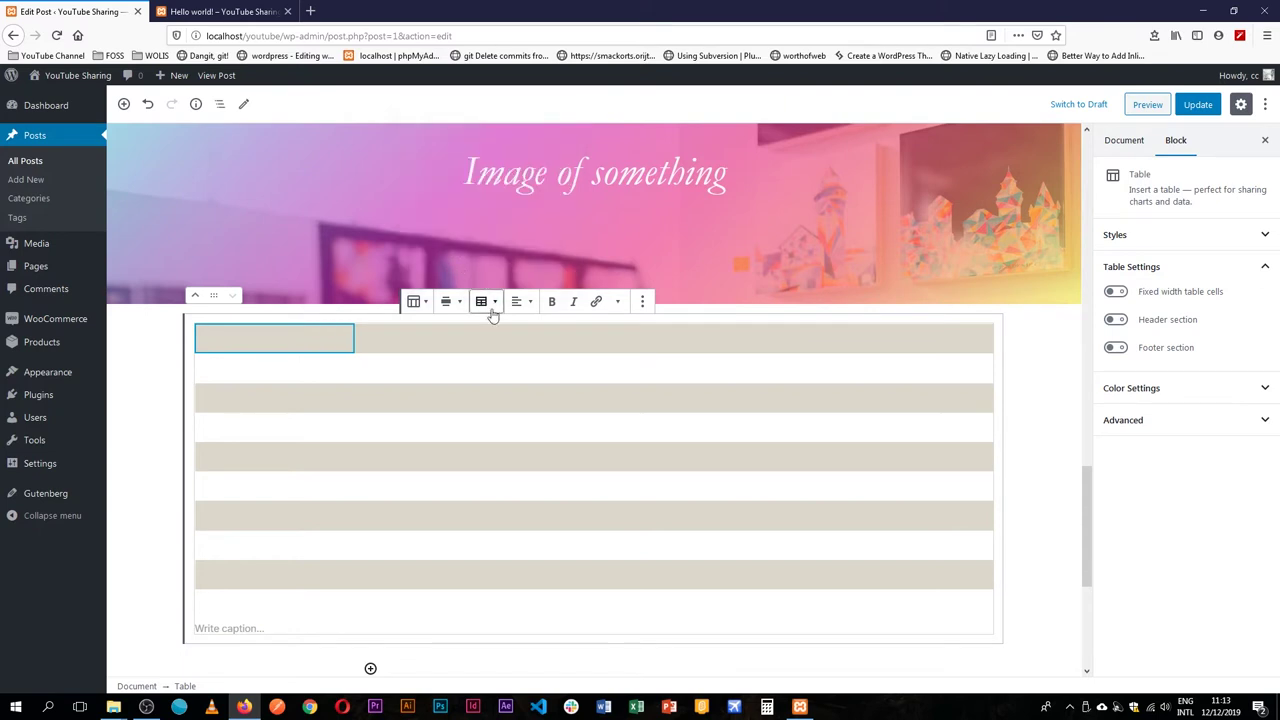
{"action": "left_click", "coordinate": [490, 302]}
{"action": "left_click", "coordinate": [517, 338]}
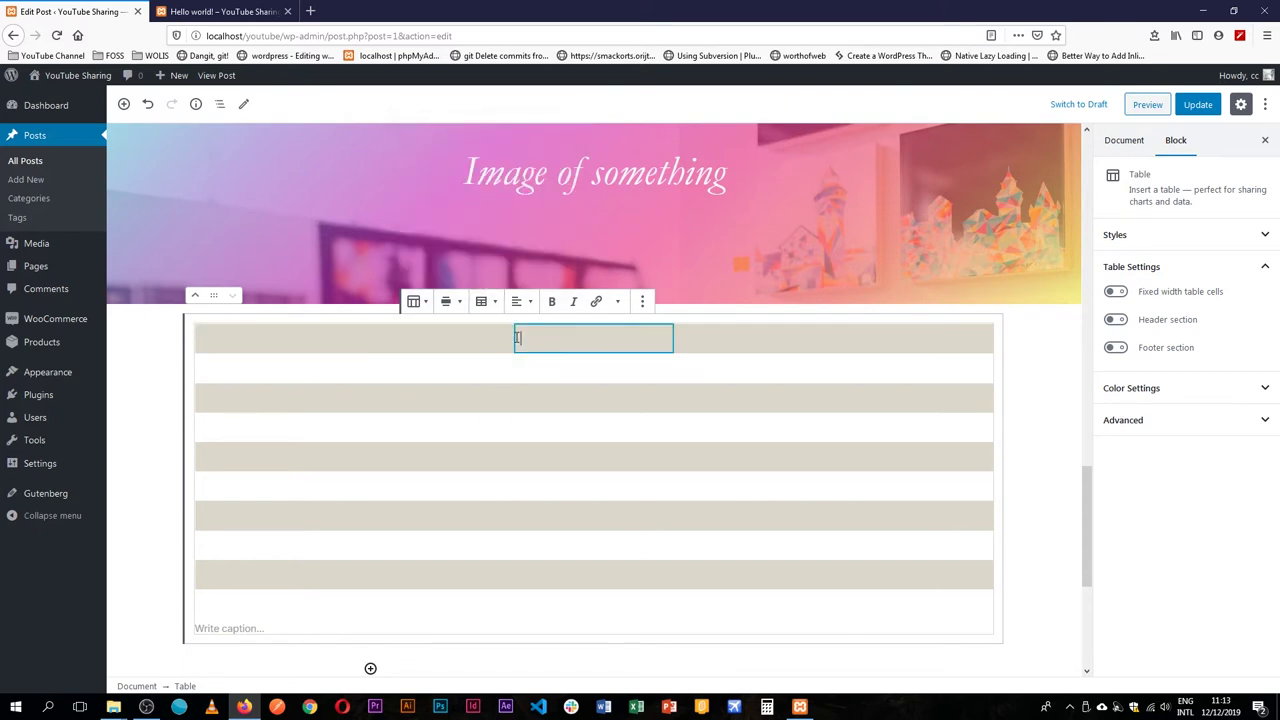
{"action": "left_click", "coordinate": [483, 301]}
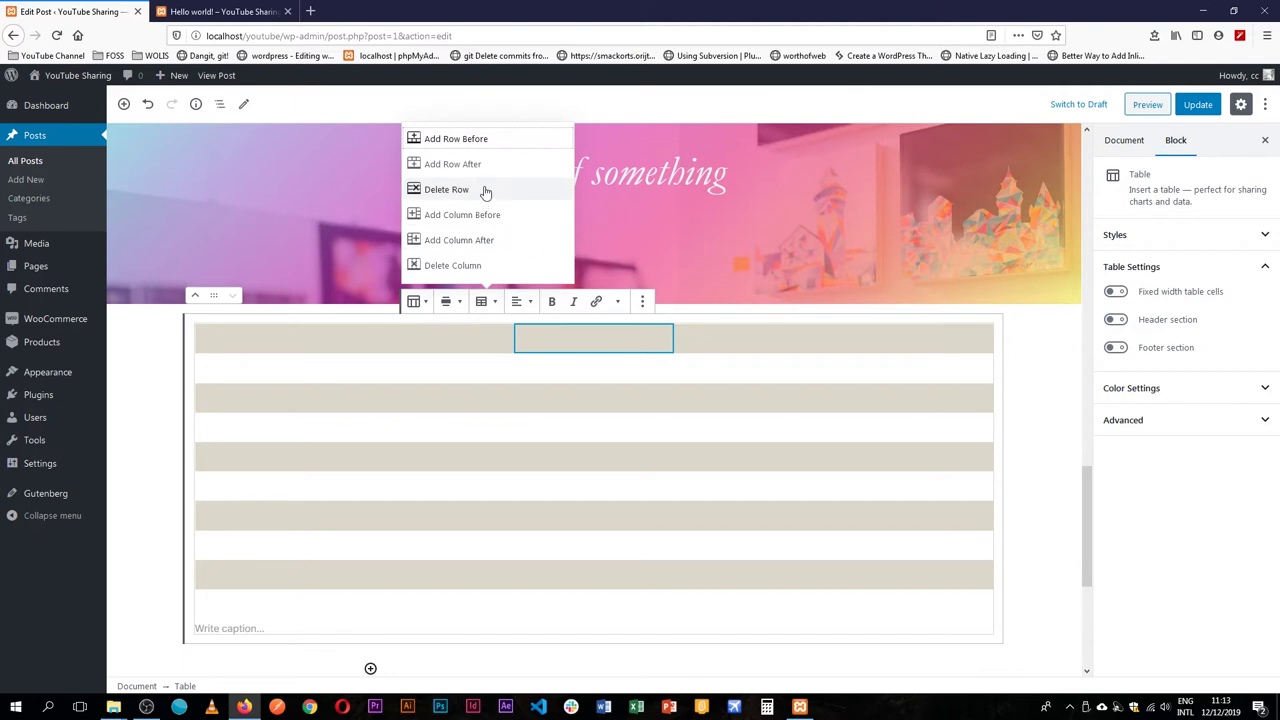
{"action": "left_click", "coordinate": [482, 189]}
{"action": "left_click", "coordinate": [485, 335]}
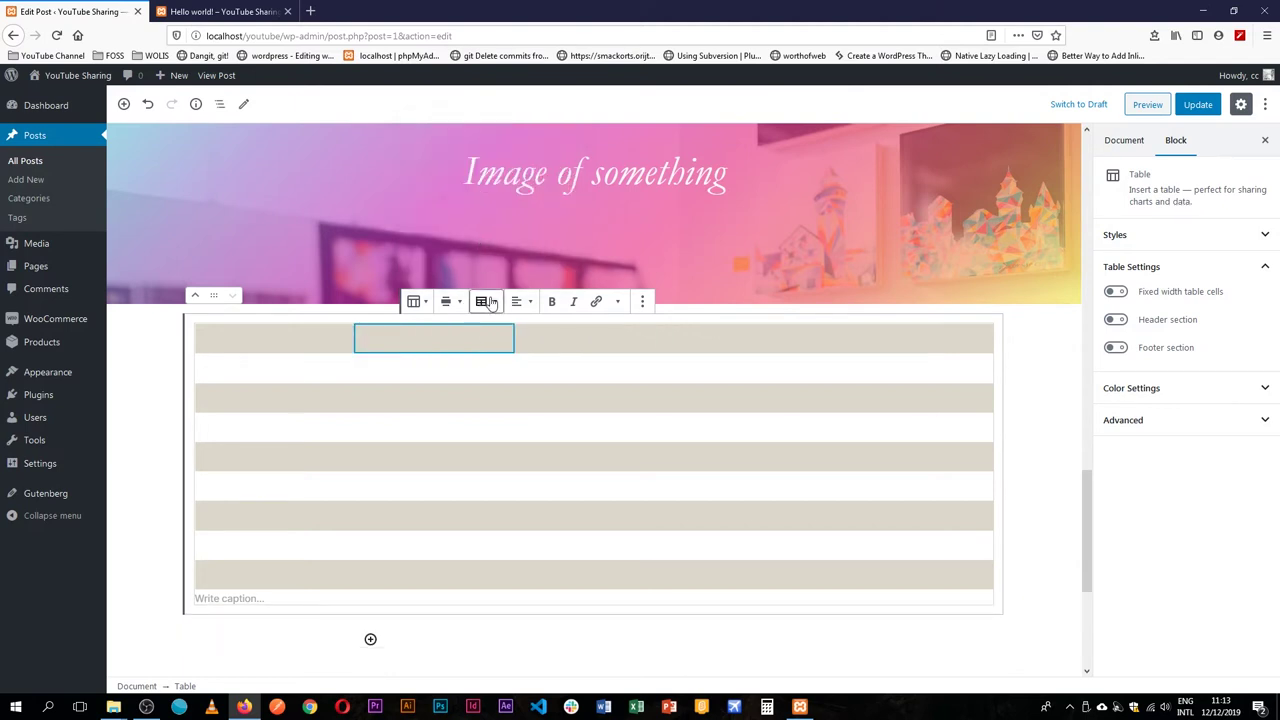
{"action": "left_click", "coordinate": [483, 301]}
{"action": "left_click", "coordinate": [466, 191]}
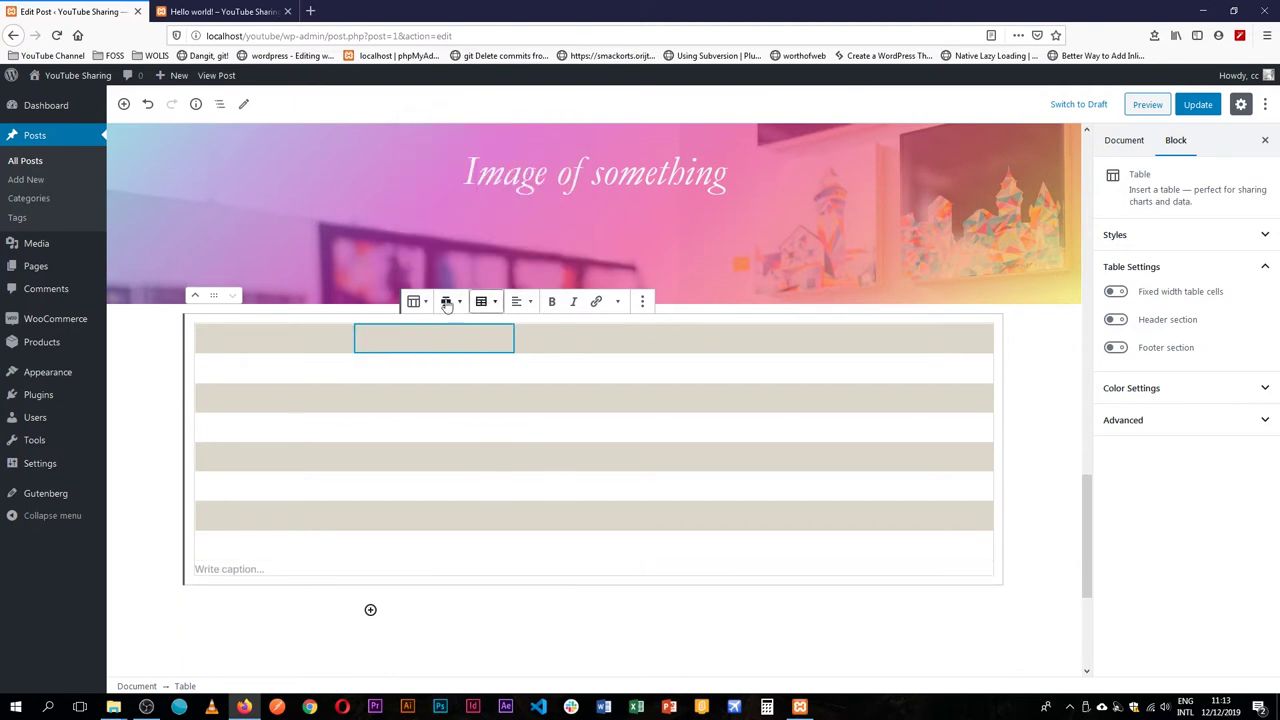
Switch the table to the Default style, then delete the fifth column and another row.
{"action": "left_click", "coordinate": [416, 301]}
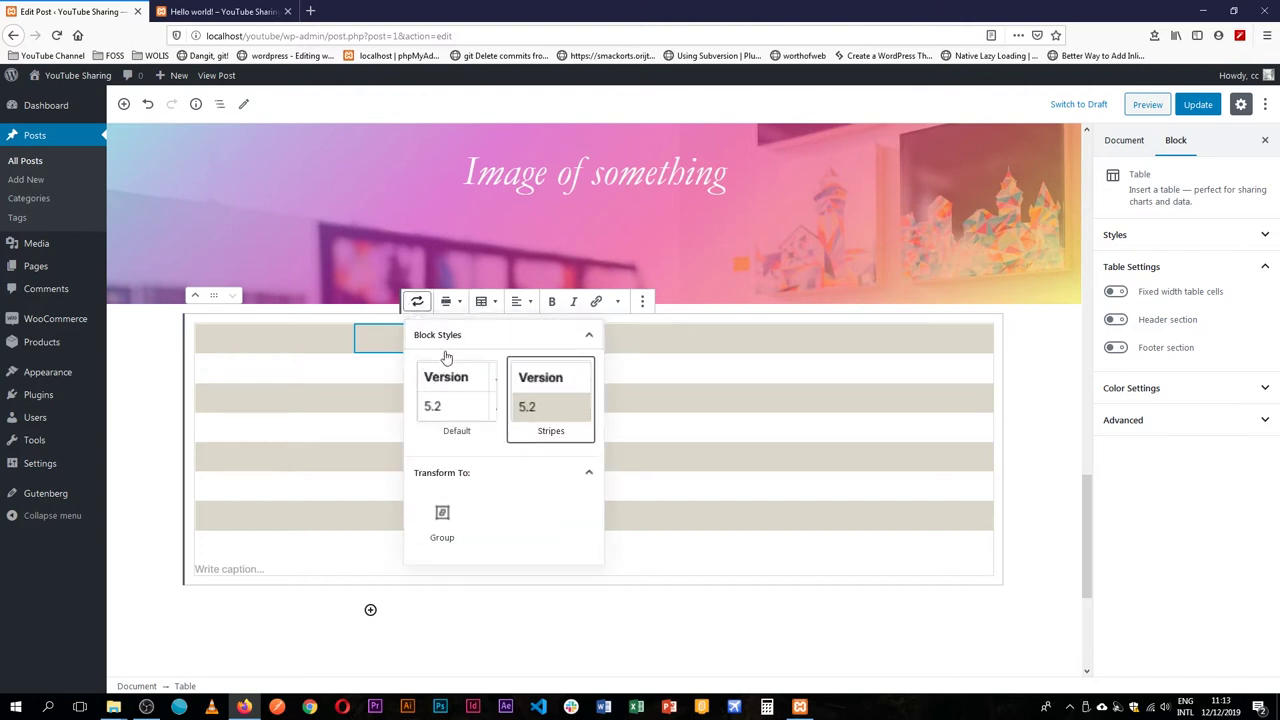
{"action": "left_click", "coordinate": [437, 386]}
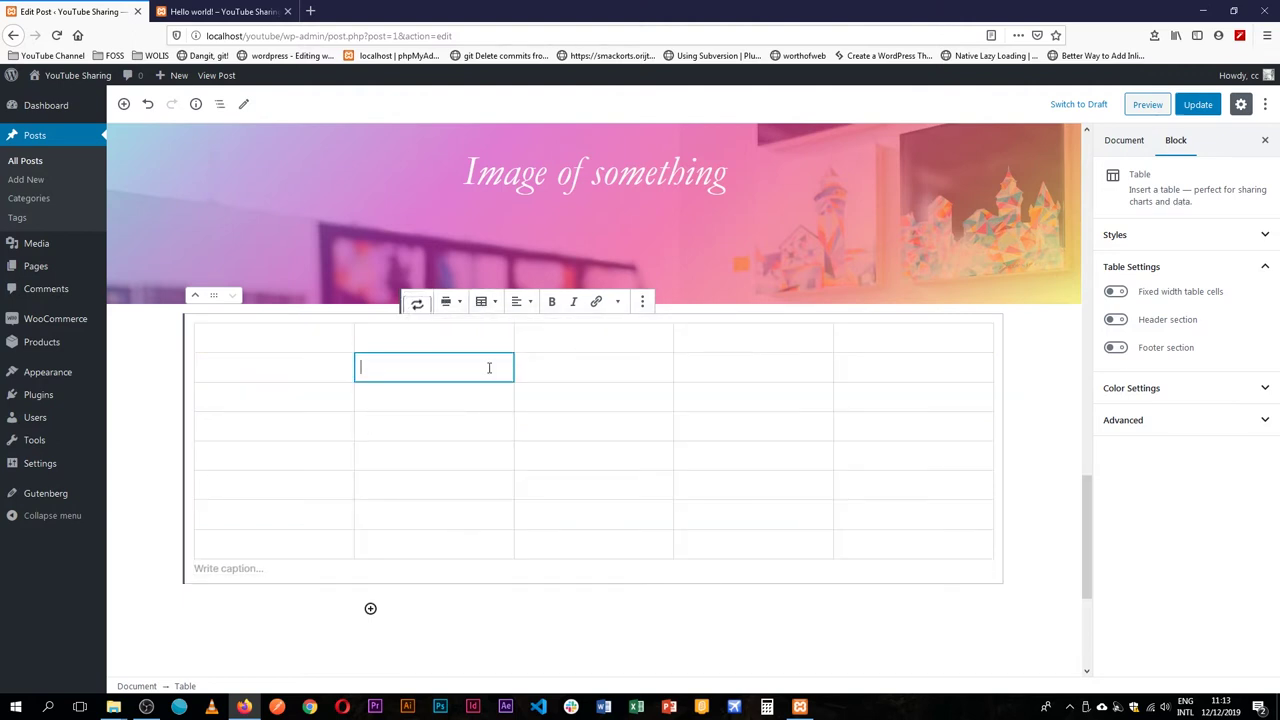
{"action": "left_click", "coordinate": [488, 303]}
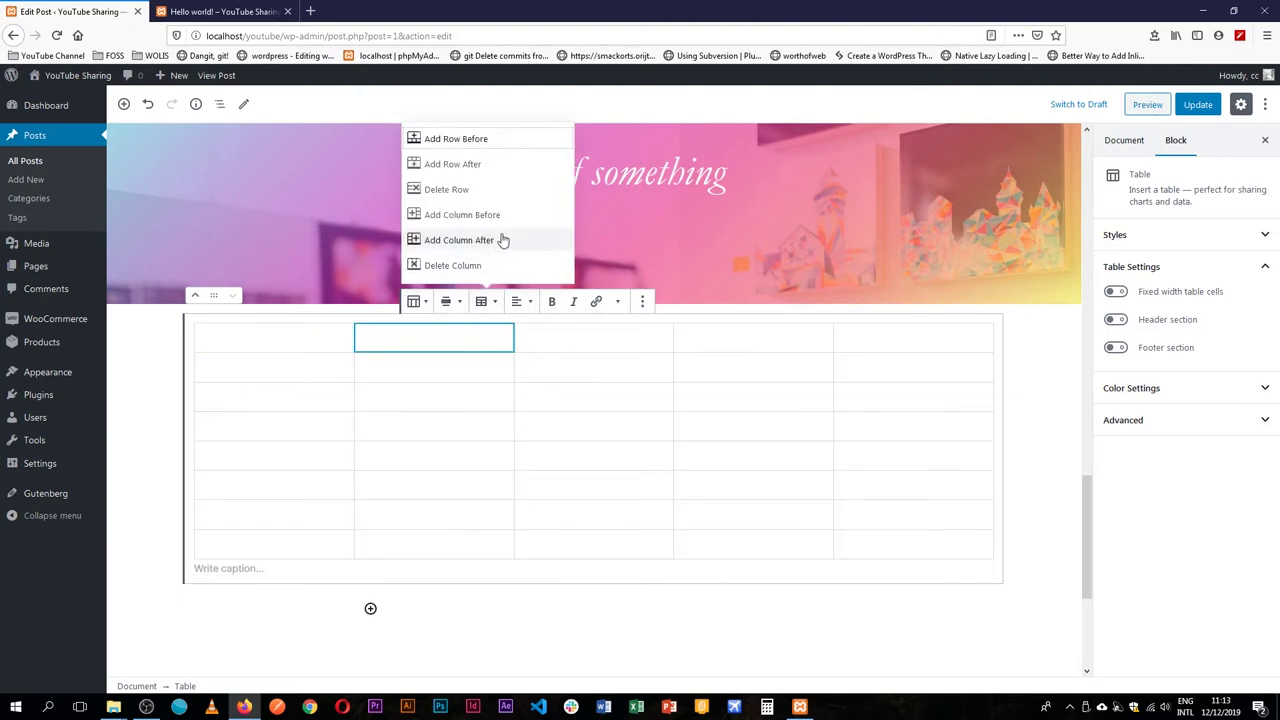
{"action": "left_click", "coordinate": [479, 267]}
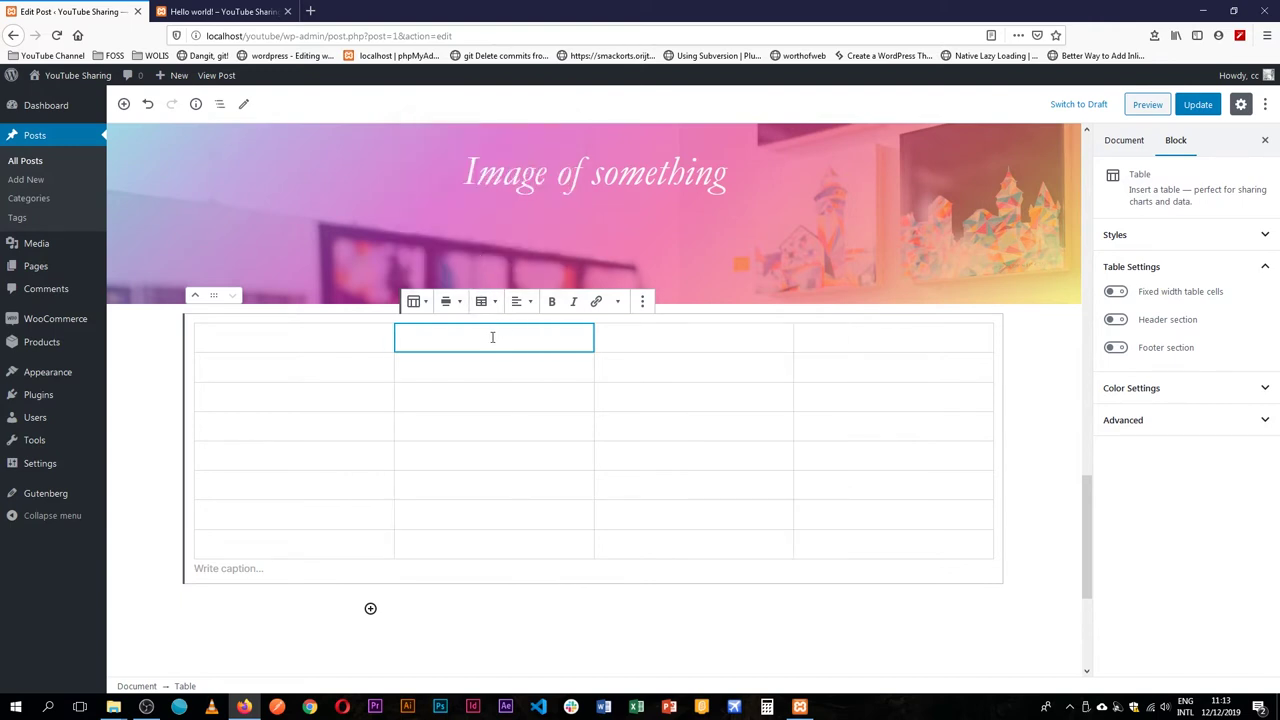
{"action": "left_click", "coordinate": [486, 301]}
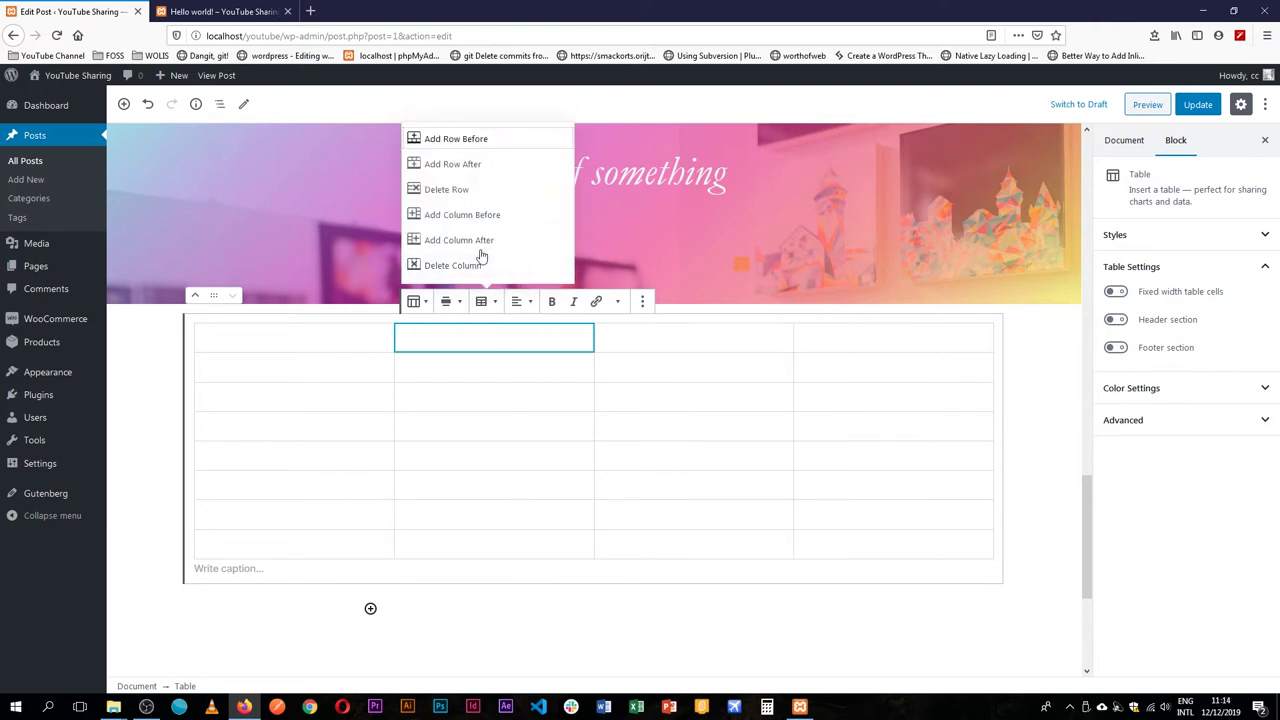
{"action": "left_click", "coordinate": [490, 191]}
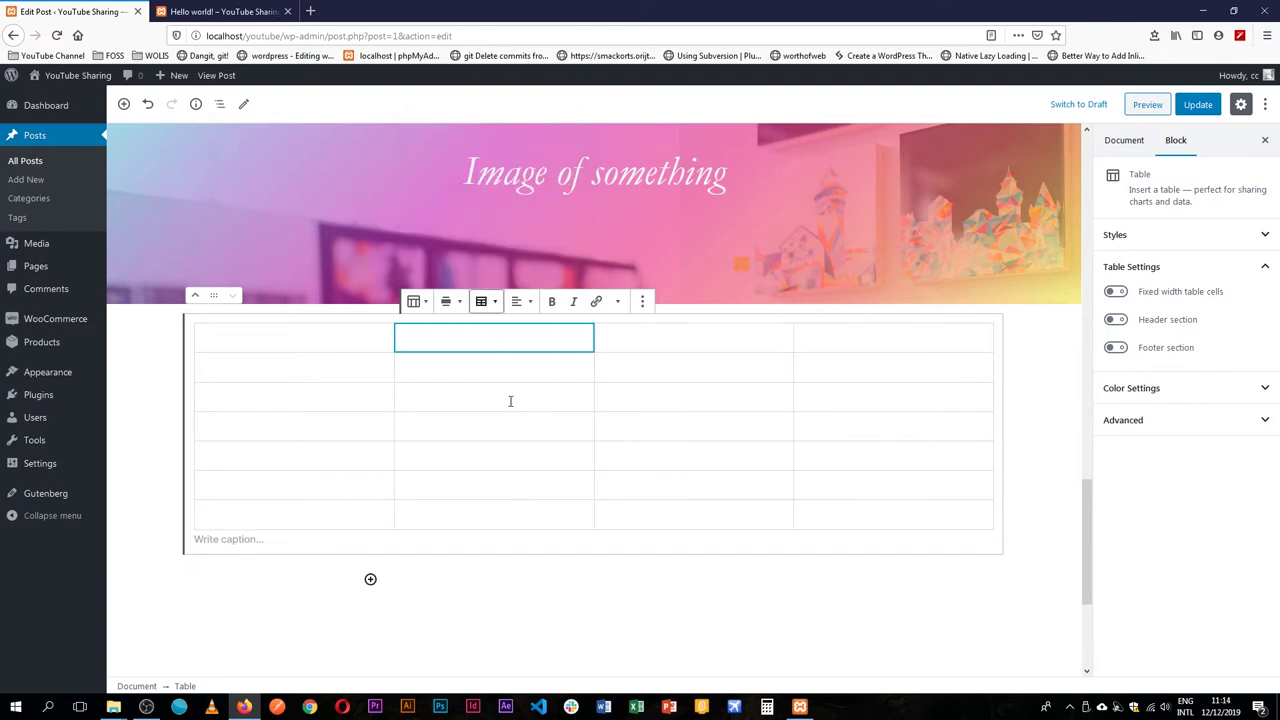
{"action": "left_click", "coordinate": [486, 301]}
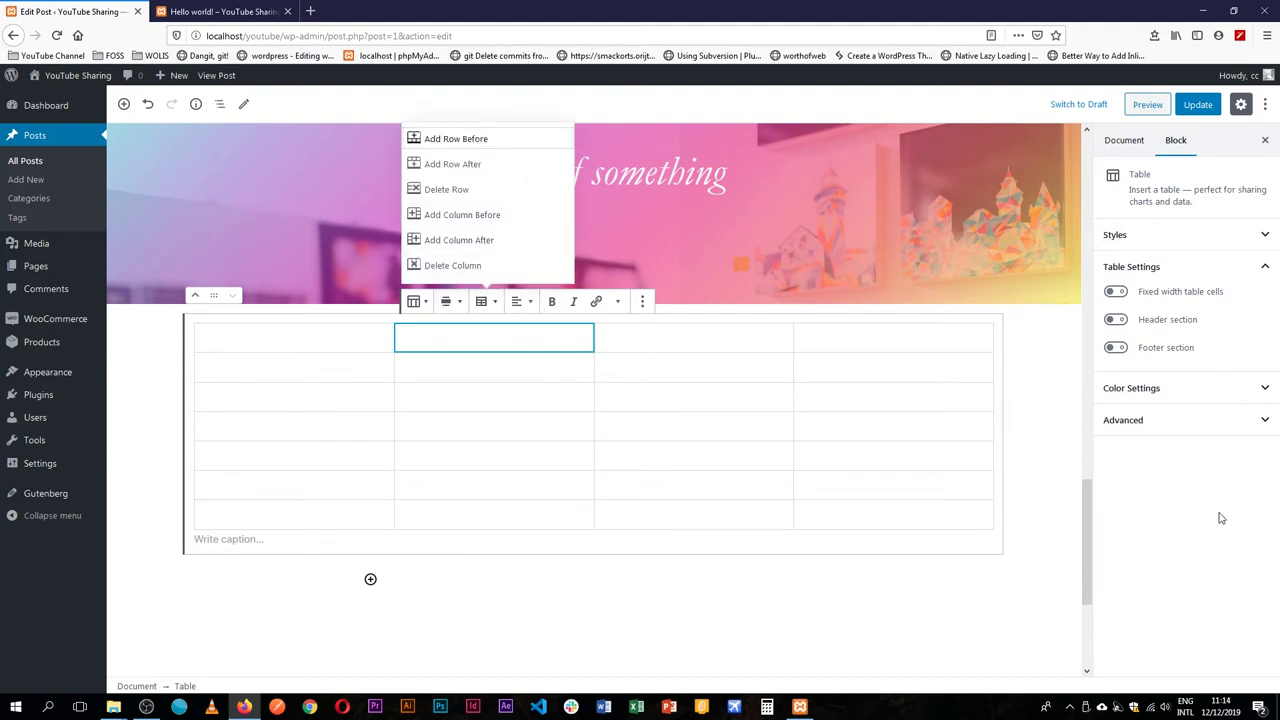
Turn on the Header and Footer sections, leaving fixed-width cells off.
{"action": "left_click", "coordinate": [981, 448]}
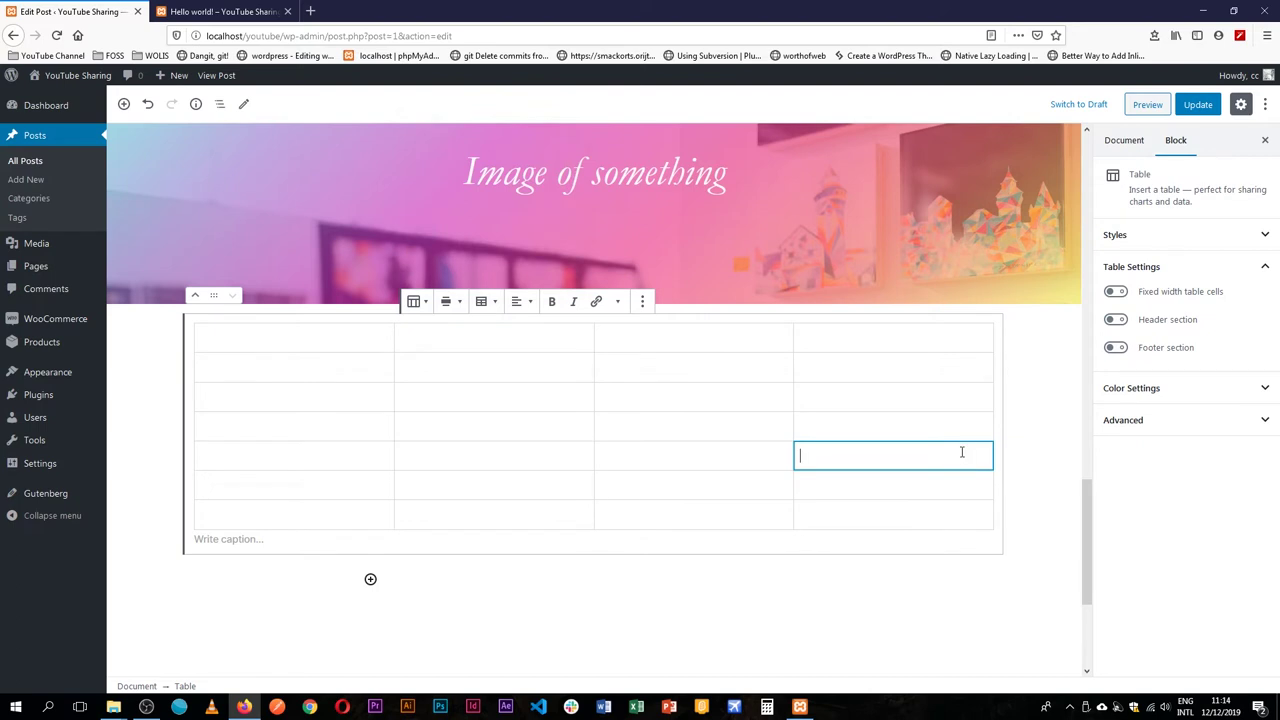
{"action": "left_click", "coordinate": [1118, 293]}
{"action": "left_click", "coordinate": [1116, 292]}
{"action": "left_click", "coordinate": [1116, 319]}
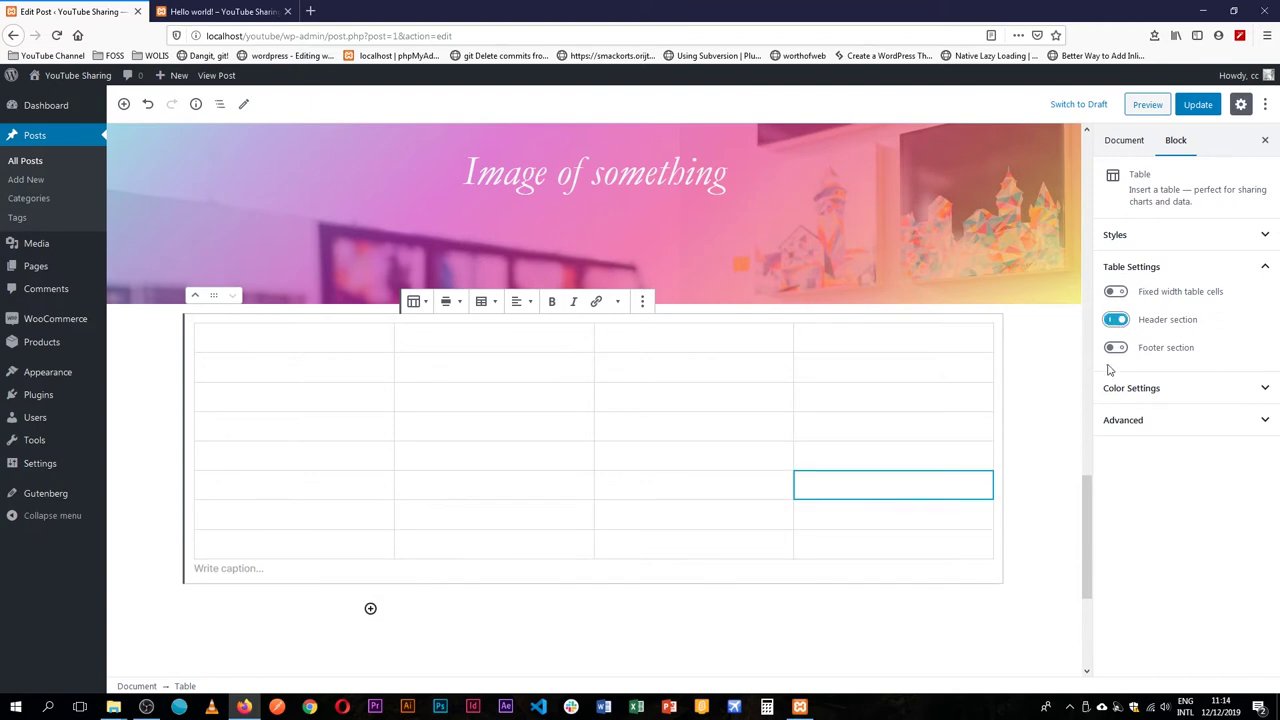
{"action": "left_click", "coordinate": [1116, 347]}
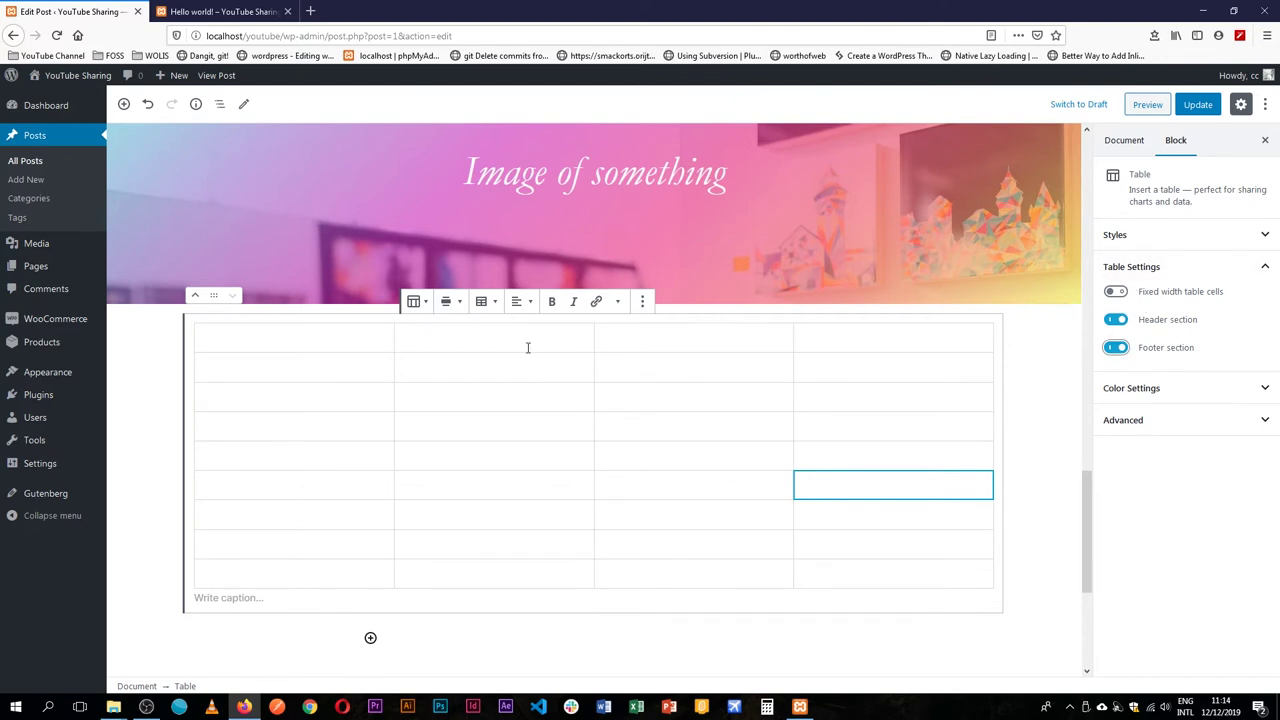
Reapply the Stripes style and place the caret in the first header cell.
{"action": "left_click", "coordinate": [481, 301]}
{"action": "left_click", "coordinate": [446, 301]}
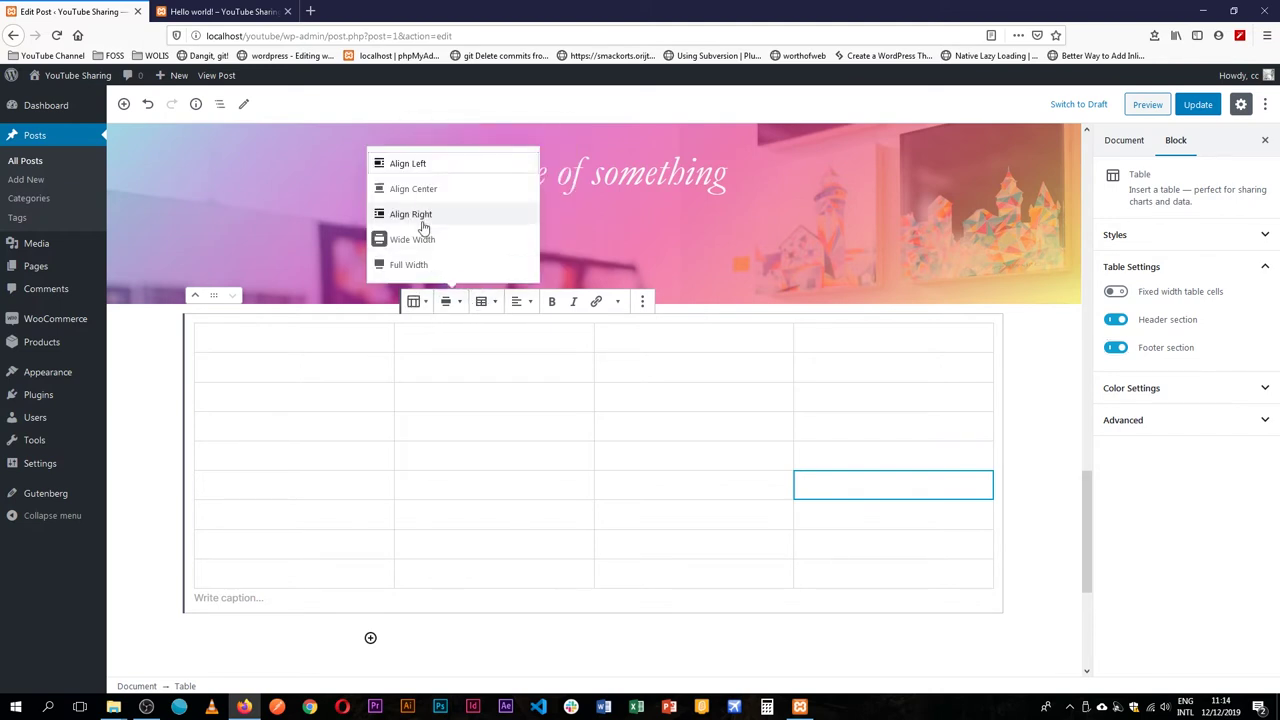
{"action": "left_click", "coordinate": [415, 301]}
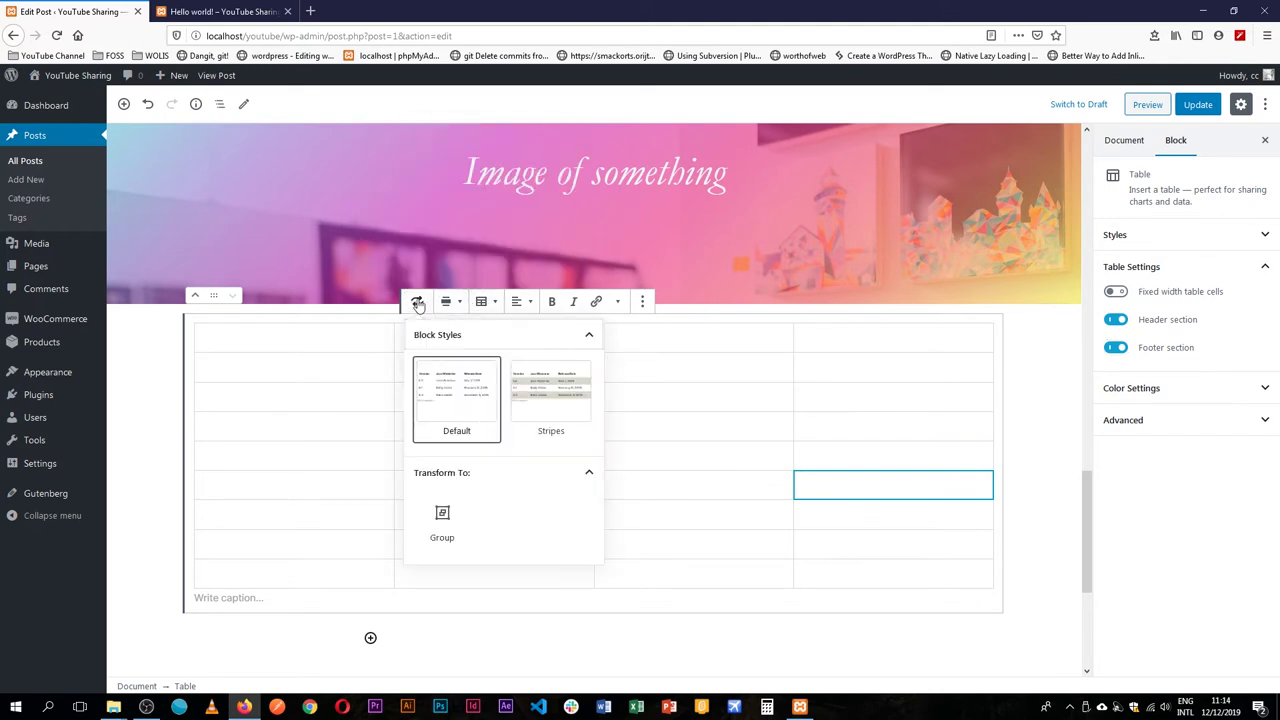
{"action": "left_click", "coordinate": [570, 388]}
{"action": "left_click", "coordinate": [404, 341]}
{"action": "left_click", "coordinate": [311, 345]}
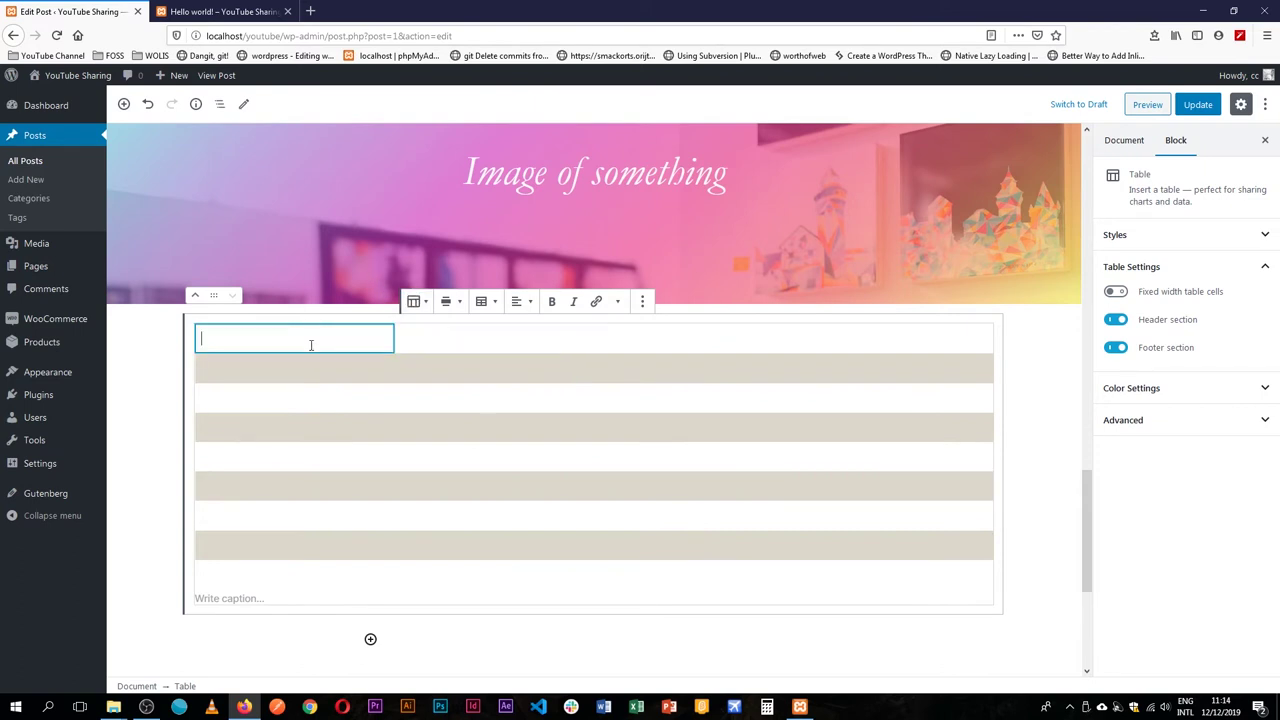
Try green, blue and pink table backgrounds before settling on light grey.
{"action": "left_click", "coordinate": [373, 574]}
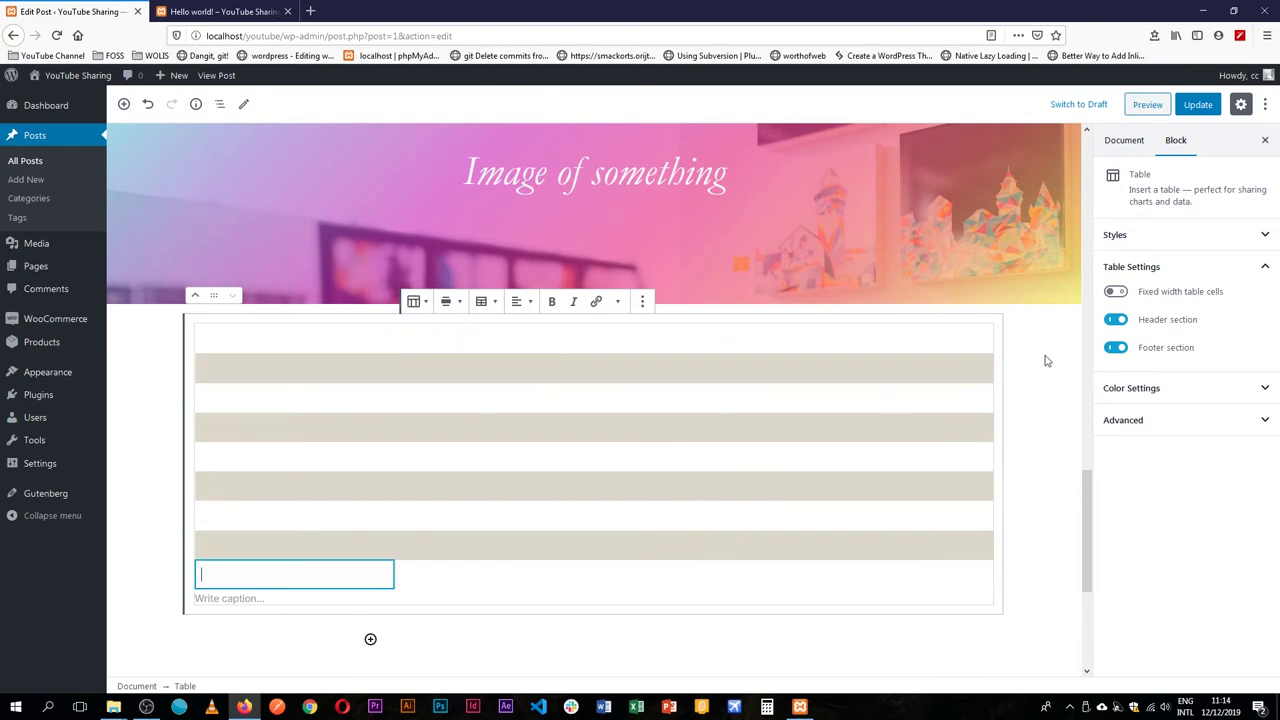
{"action": "left_click", "coordinate": [1232, 395]}
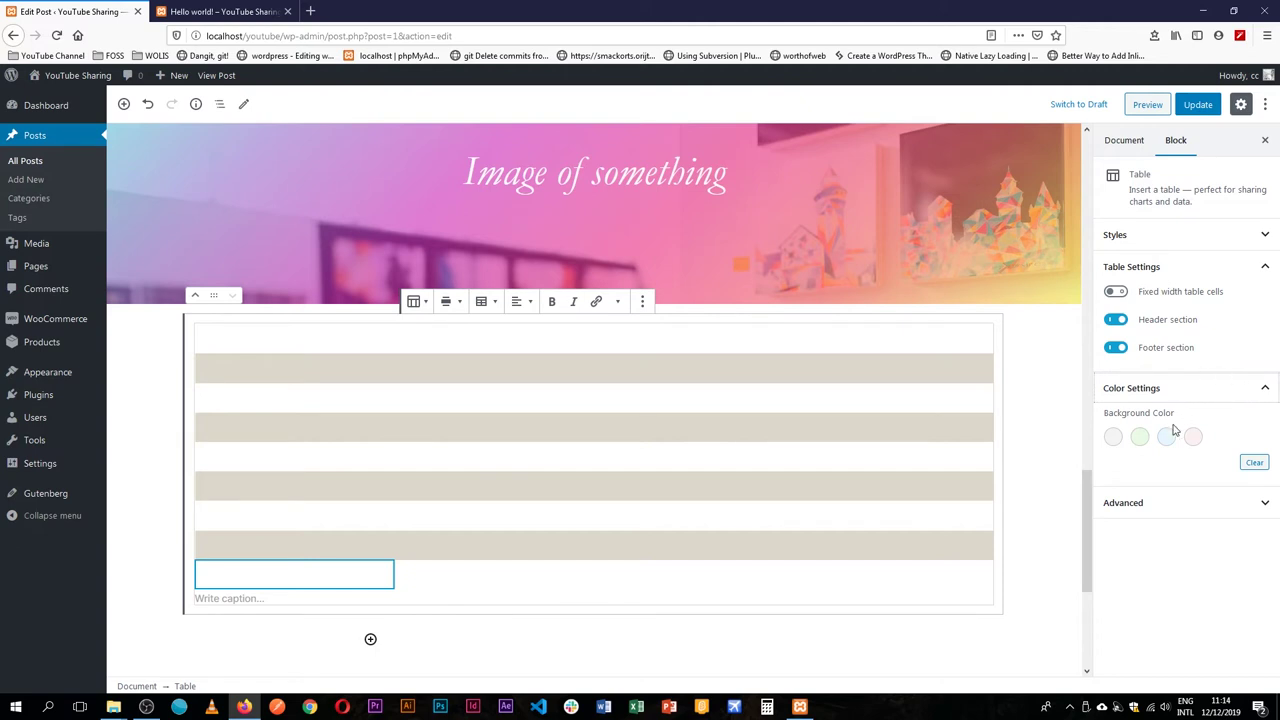
{"action": "left_click", "coordinate": [1140, 437]}
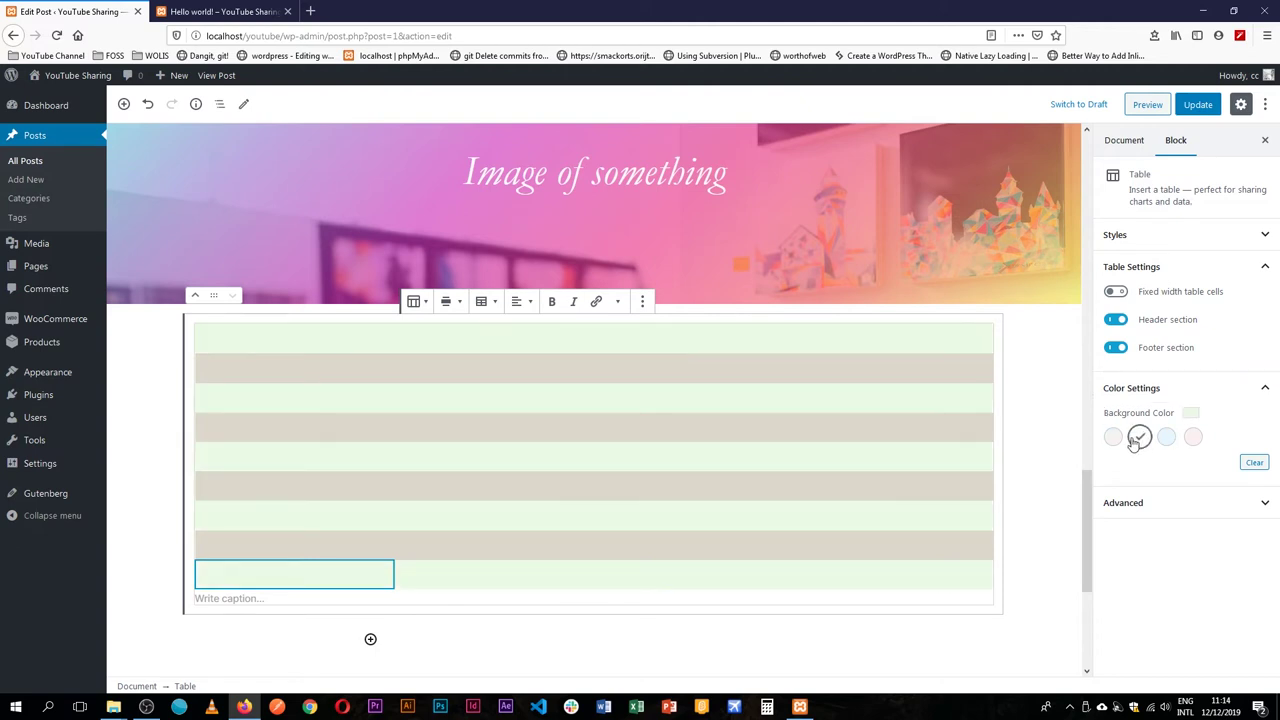
{"action": "left_click", "coordinate": [1166, 437]}
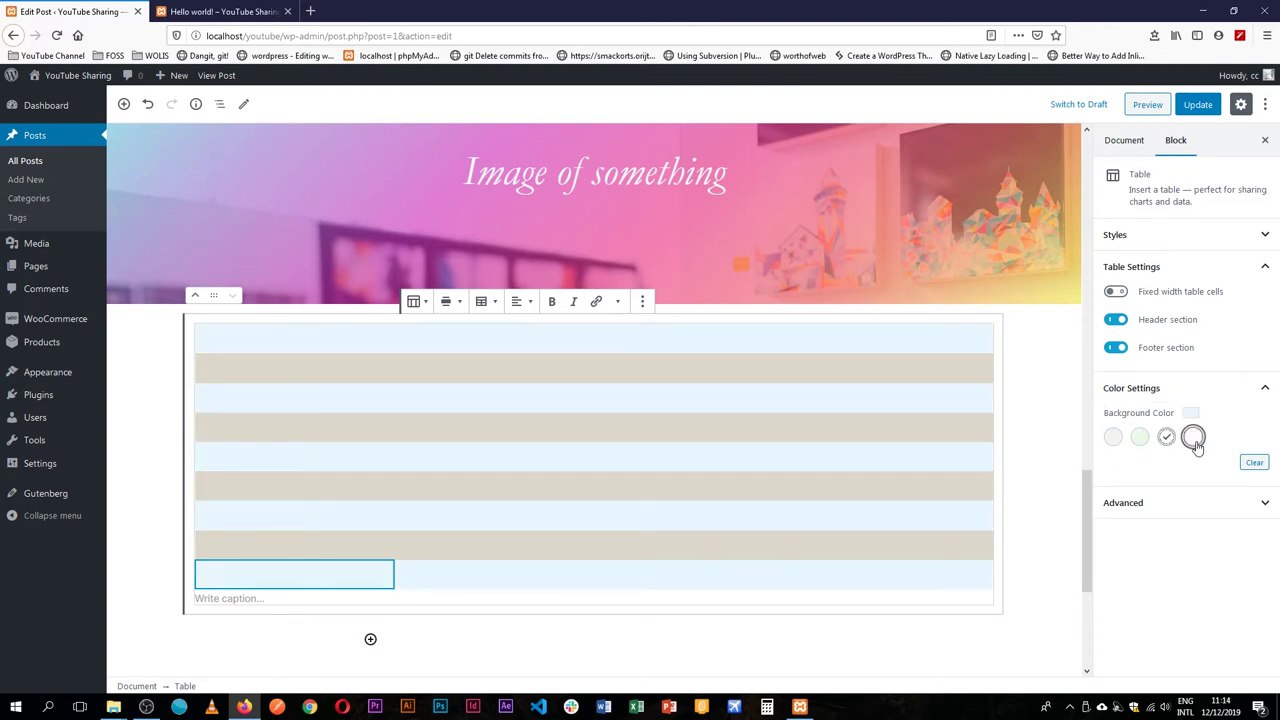
{"action": "left_click", "coordinate": [1192, 438]}
{"action": "left_click", "coordinate": [1112, 438]}
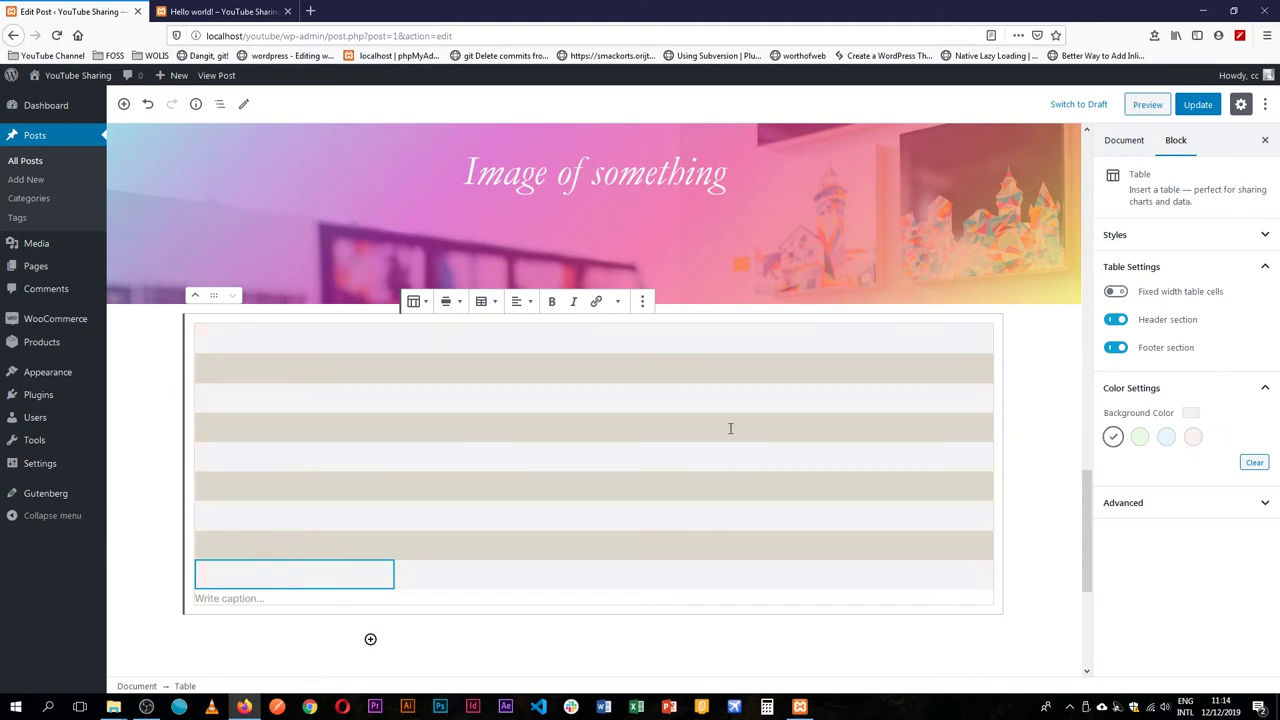
Type the headings First Name, Last Name, Age and Stream across the header row.
{"action": "left_click", "coordinate": [1176, 504]}
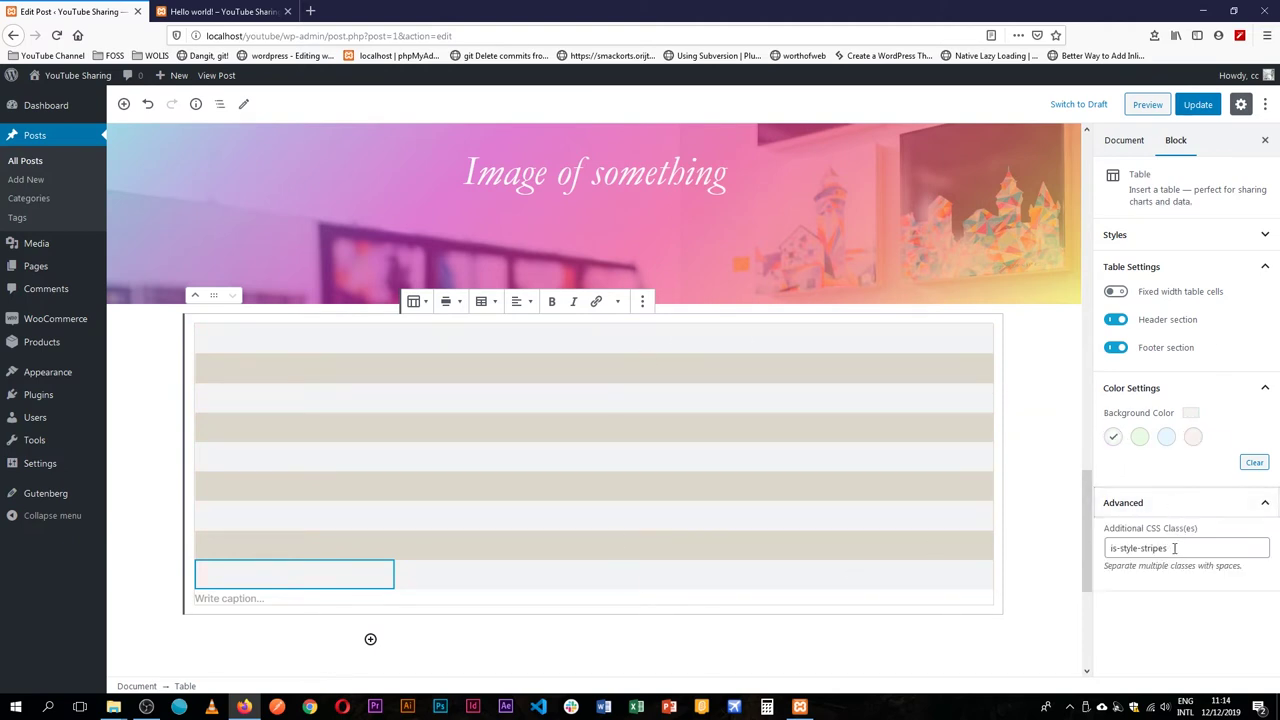
{"action": "left_click", "coordinate": [1222, 548]}
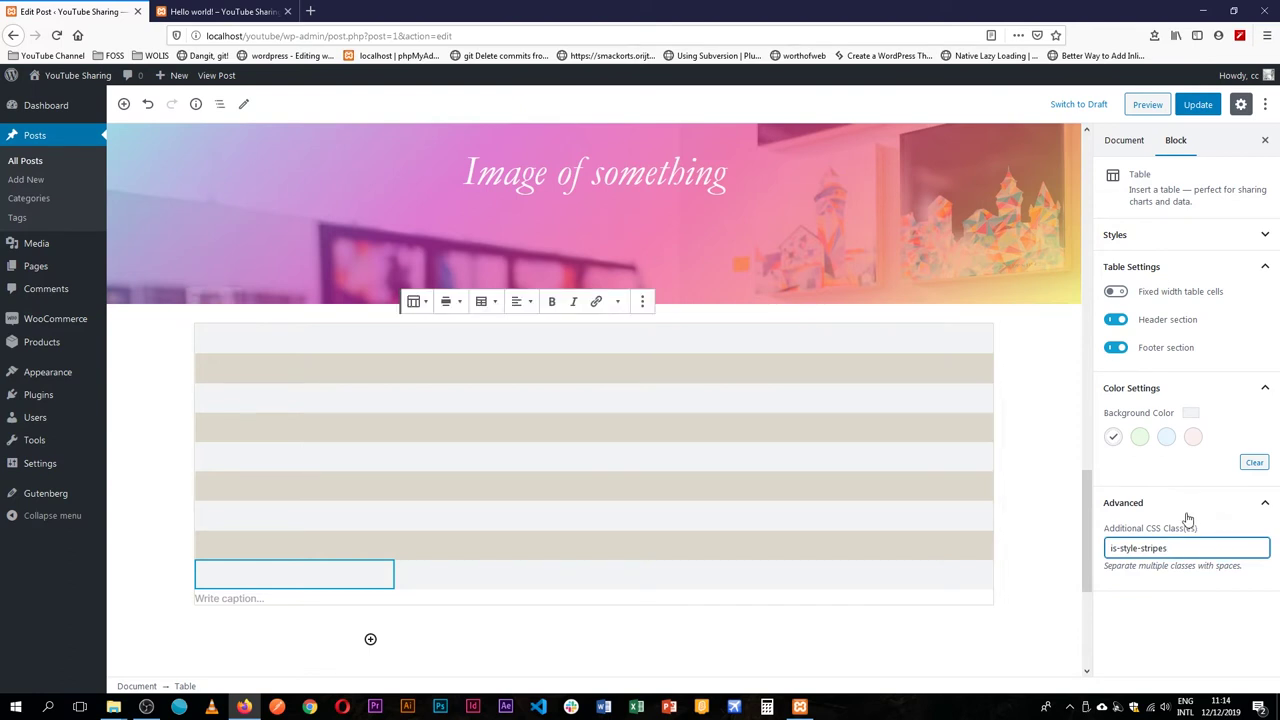
{"action": "left_click", "coordinate": [298, 342]}
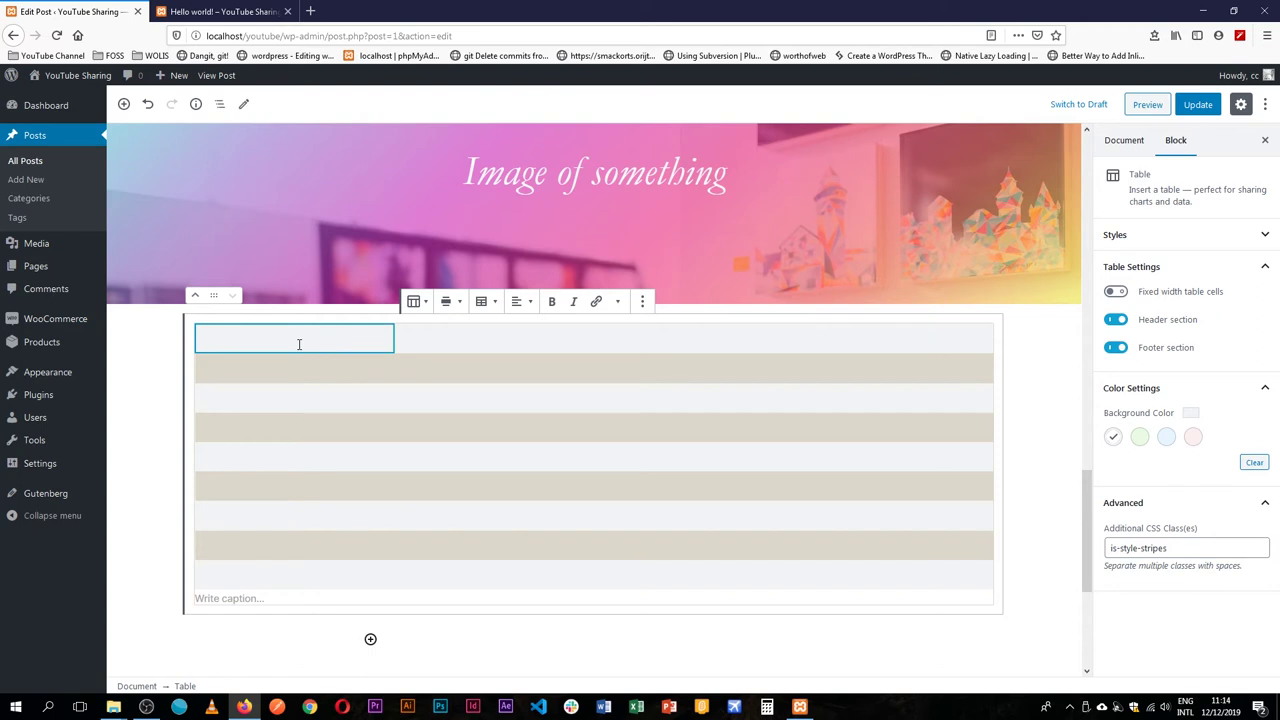
{"action": "type", "text": "Firs"}
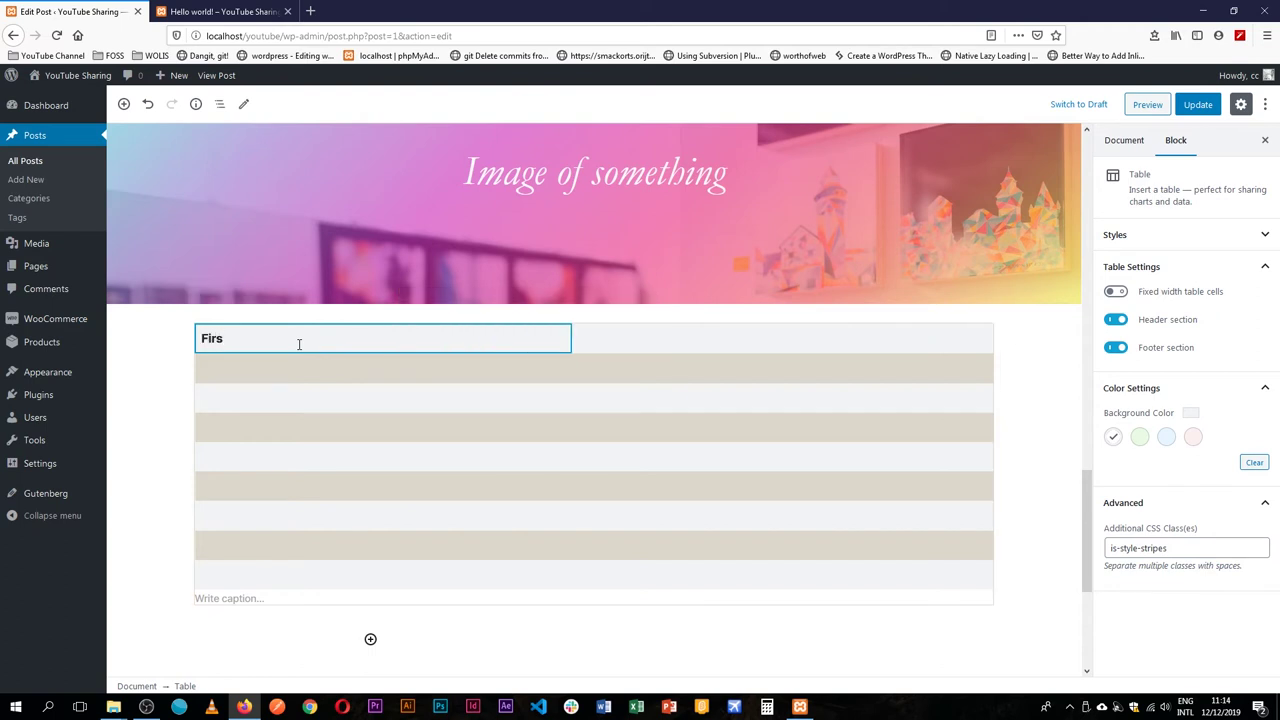
{"action": "type", "text": "t Nam"}
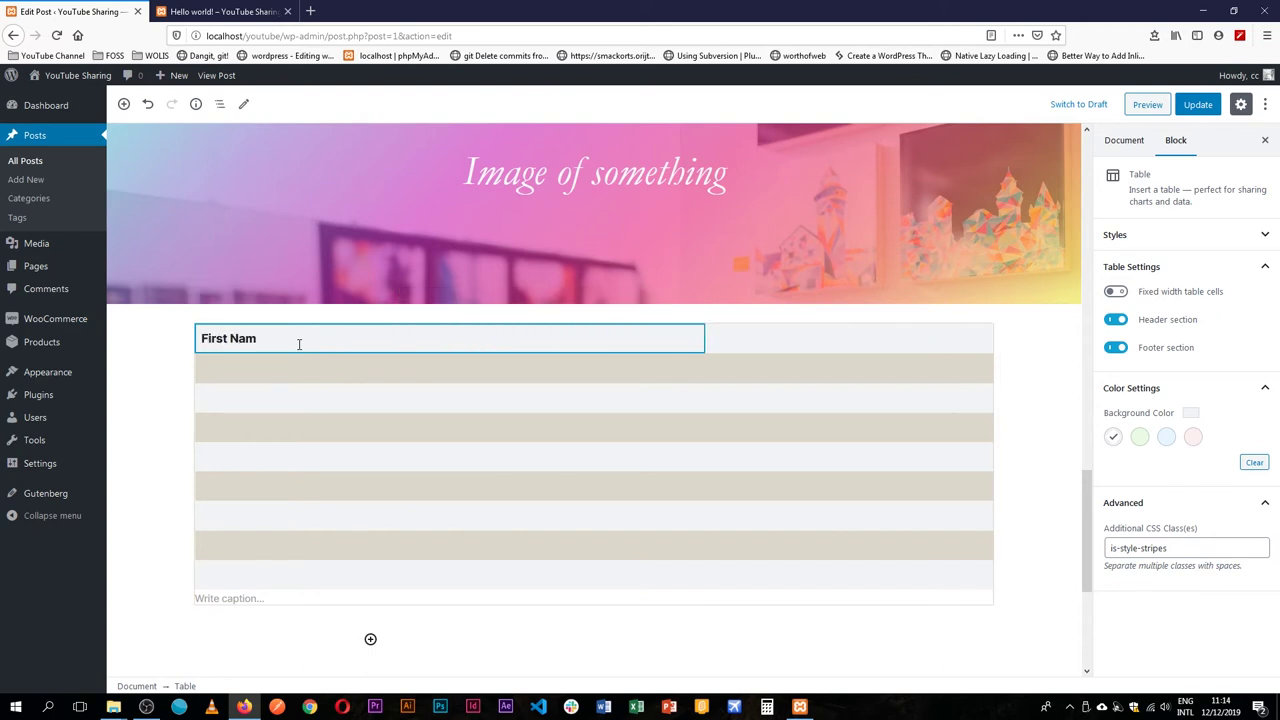
{"action": "type", "text": "e"}
{"action": "key", "text": "Tab"}
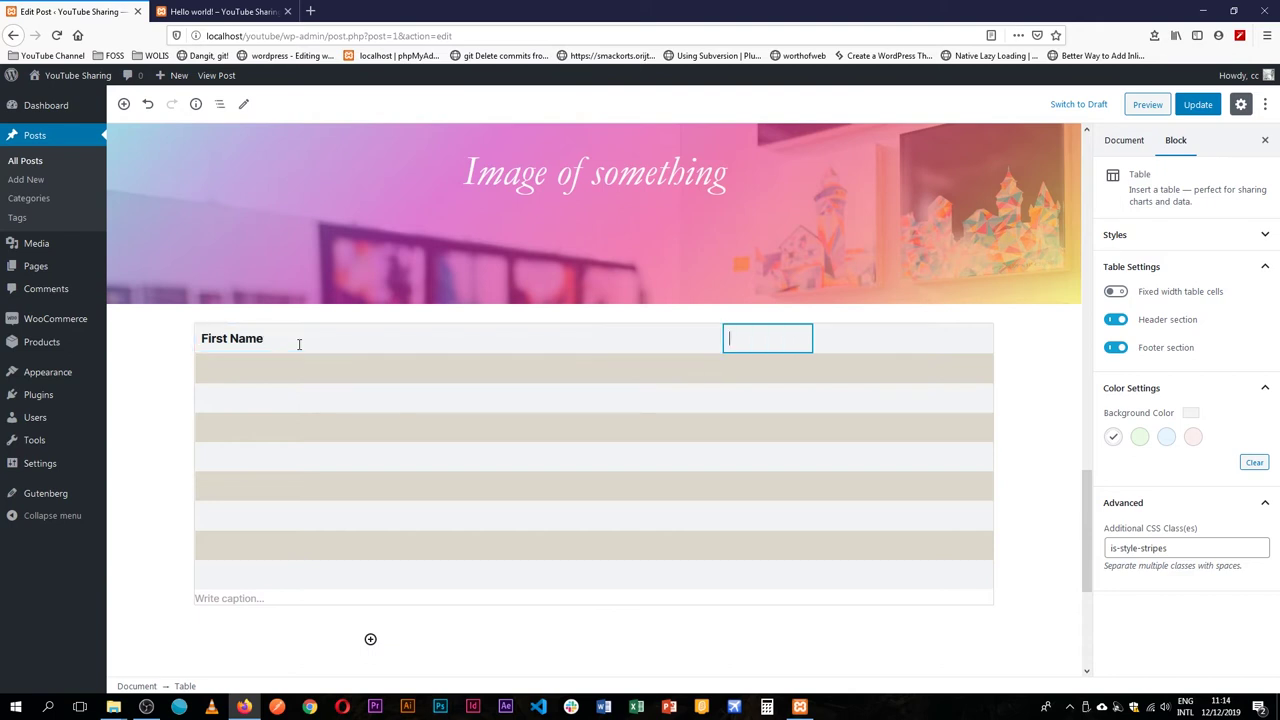
{"action": "type", "text": "Last Name"}
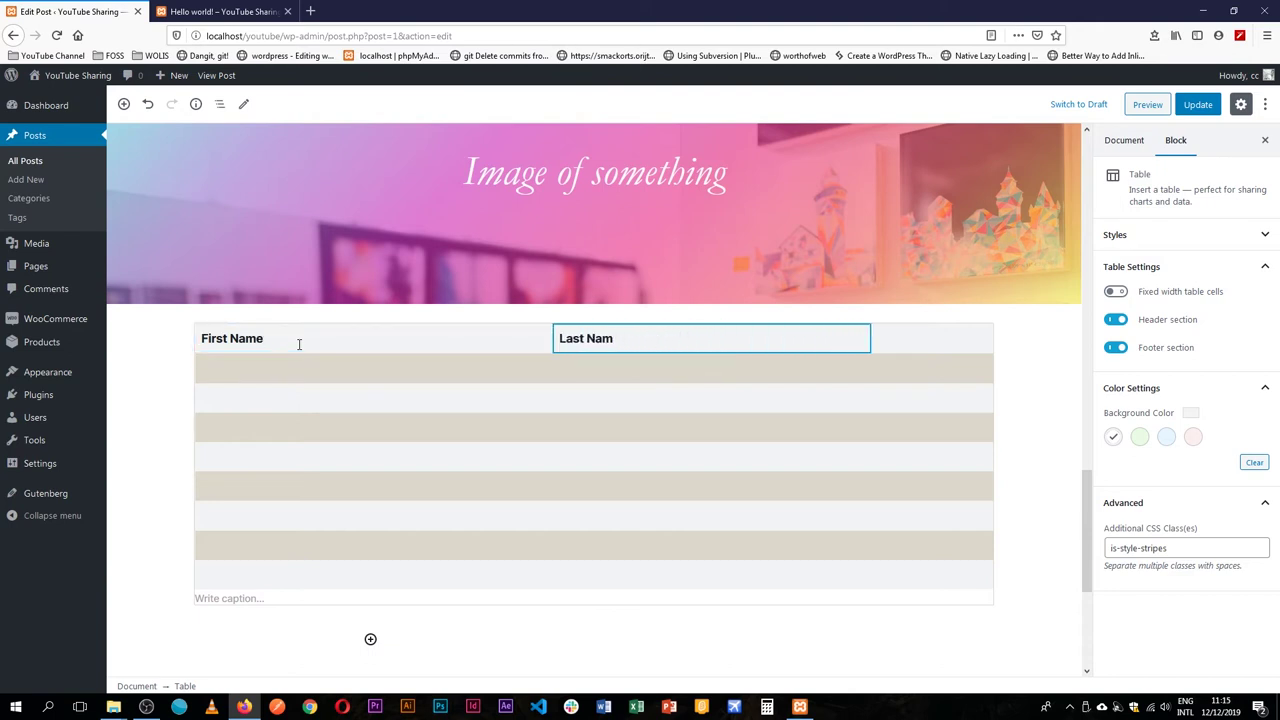
{"action": "key", "text": "Tab"}
{"action": "type", "text": "Age"}
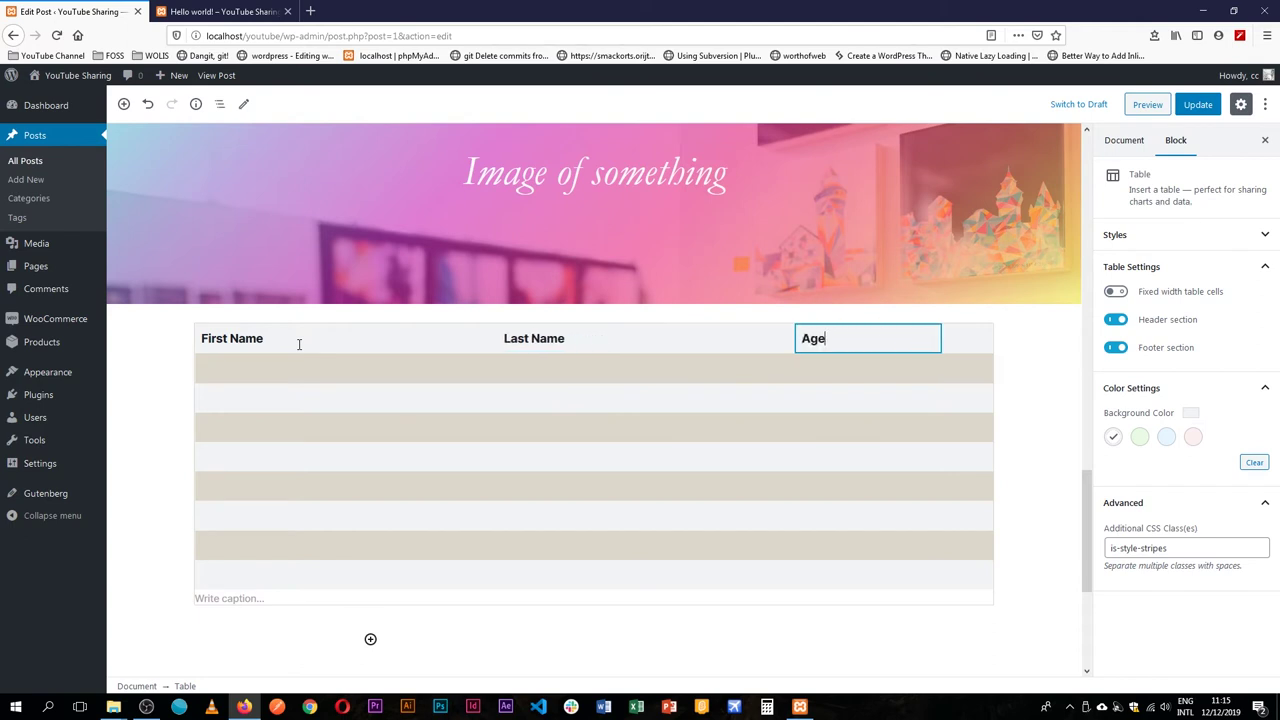
{"action": "key", "text": "Tab"}
{"action": "type", "text": "Class"}
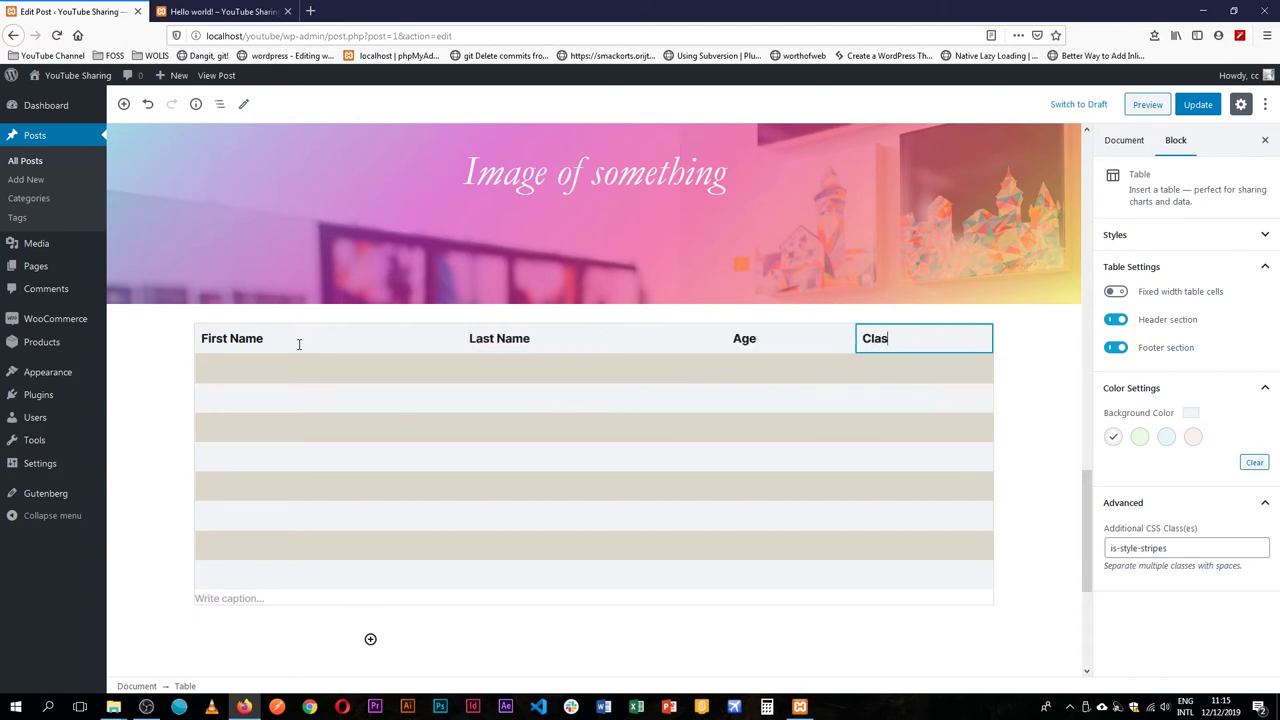
{"action": "key", "text": "BackSpace"}
{"action": "key", "text": "BackSpace"}
{"action": "key", "text": "BackSpace"}
{"action": "key", "text": "BackSpace"}
{"action": "key", "text": "BackSpace"}
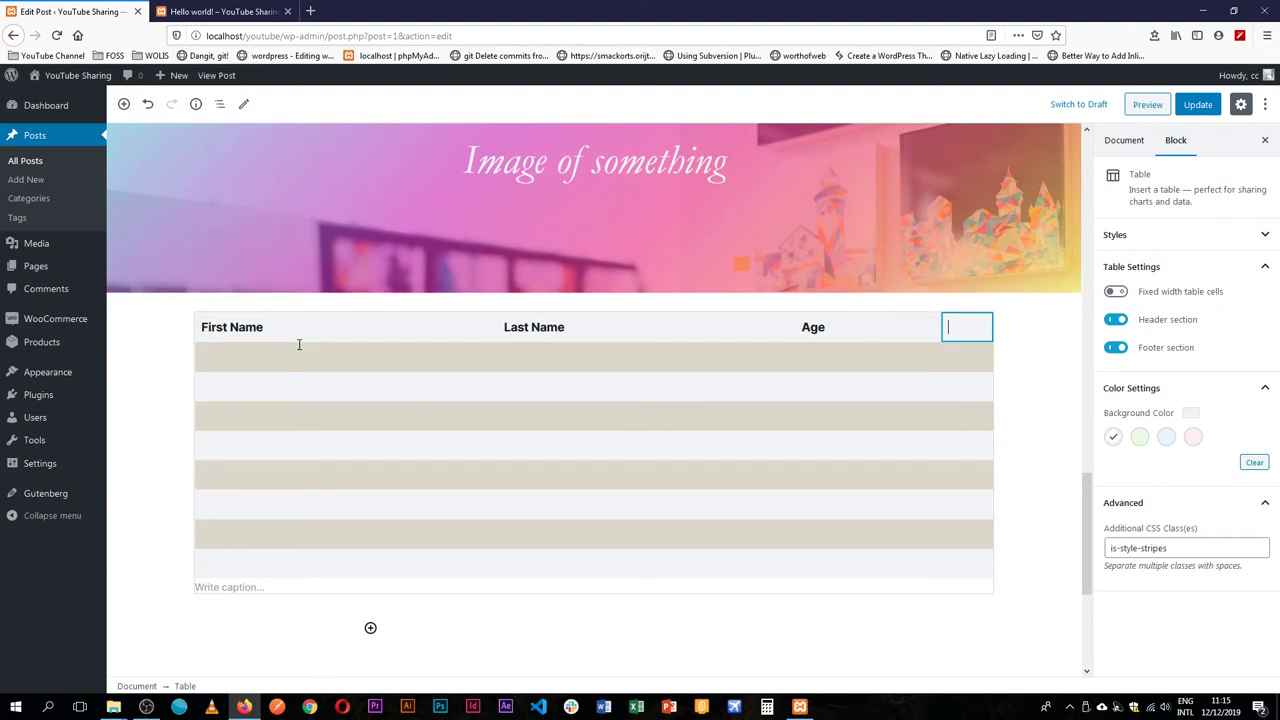
{"action": "type", "text": "Stream"}
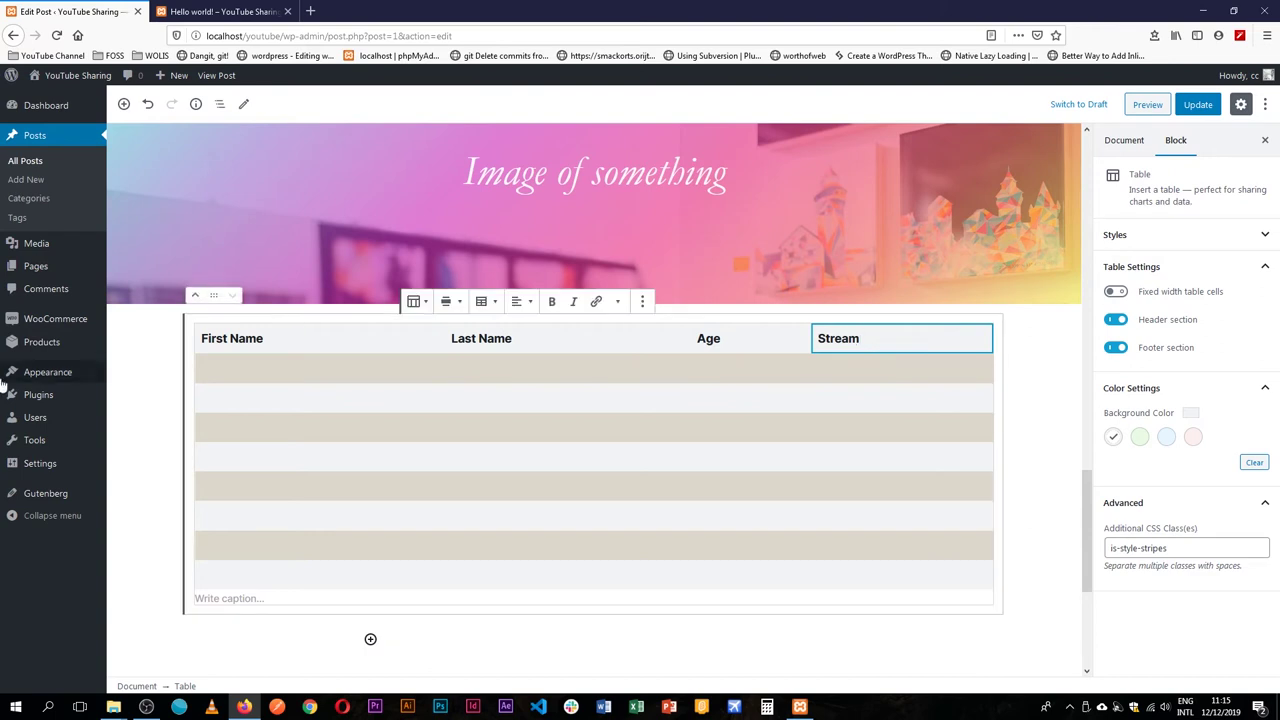
Centre-align the Stream column.
{"action": "left_click", "coordinate": [420, 301]}
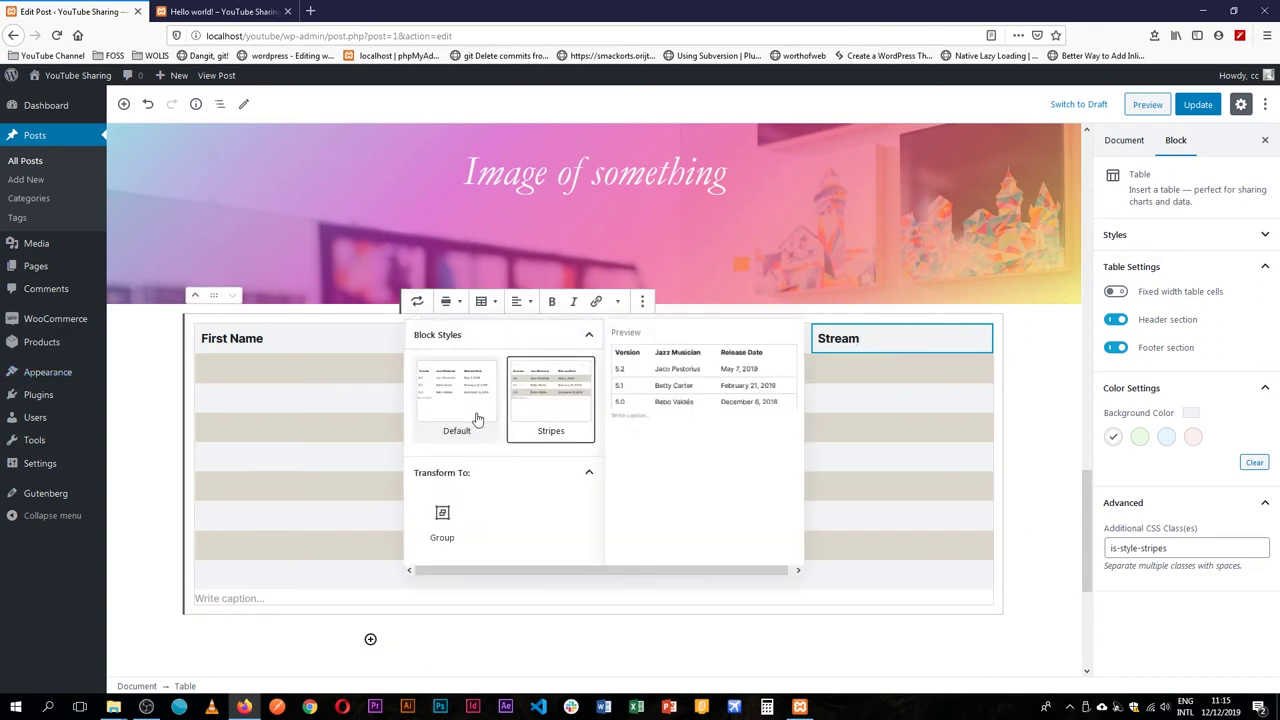
{"action": "left_click", "coordinate": [483, 302]}
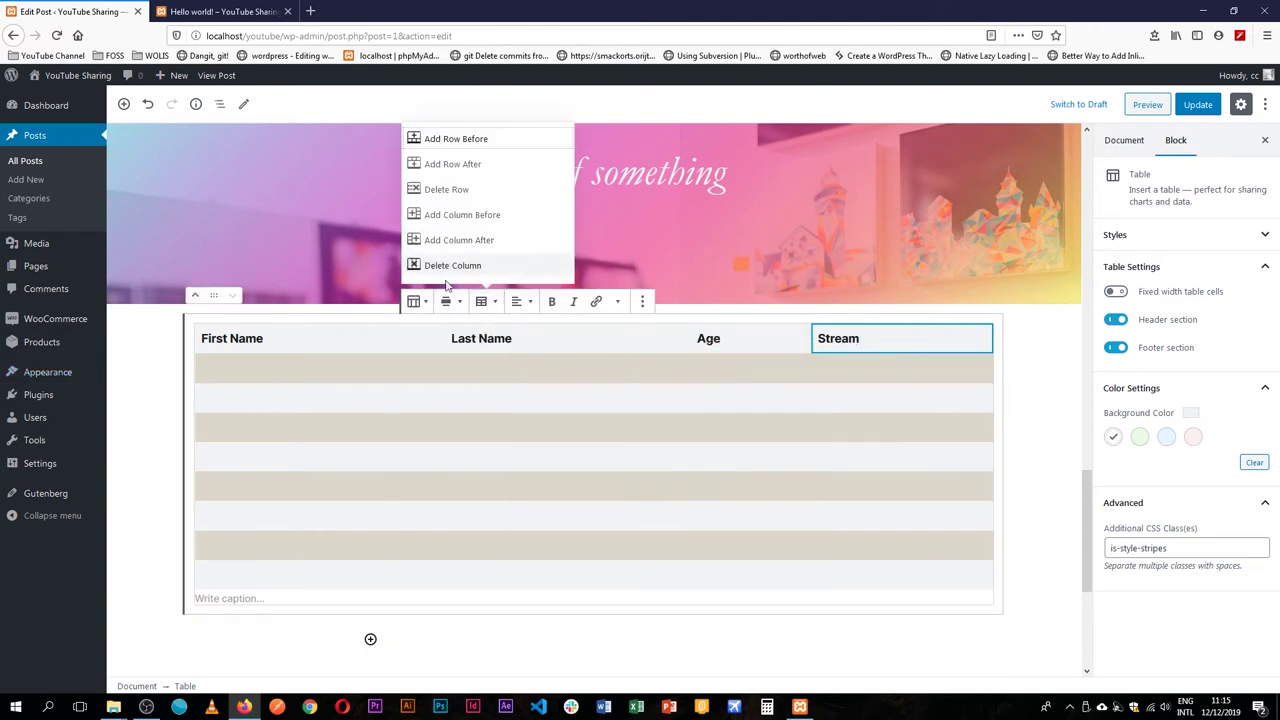
{"action": "left_click", "coordinate": [417, 301]}
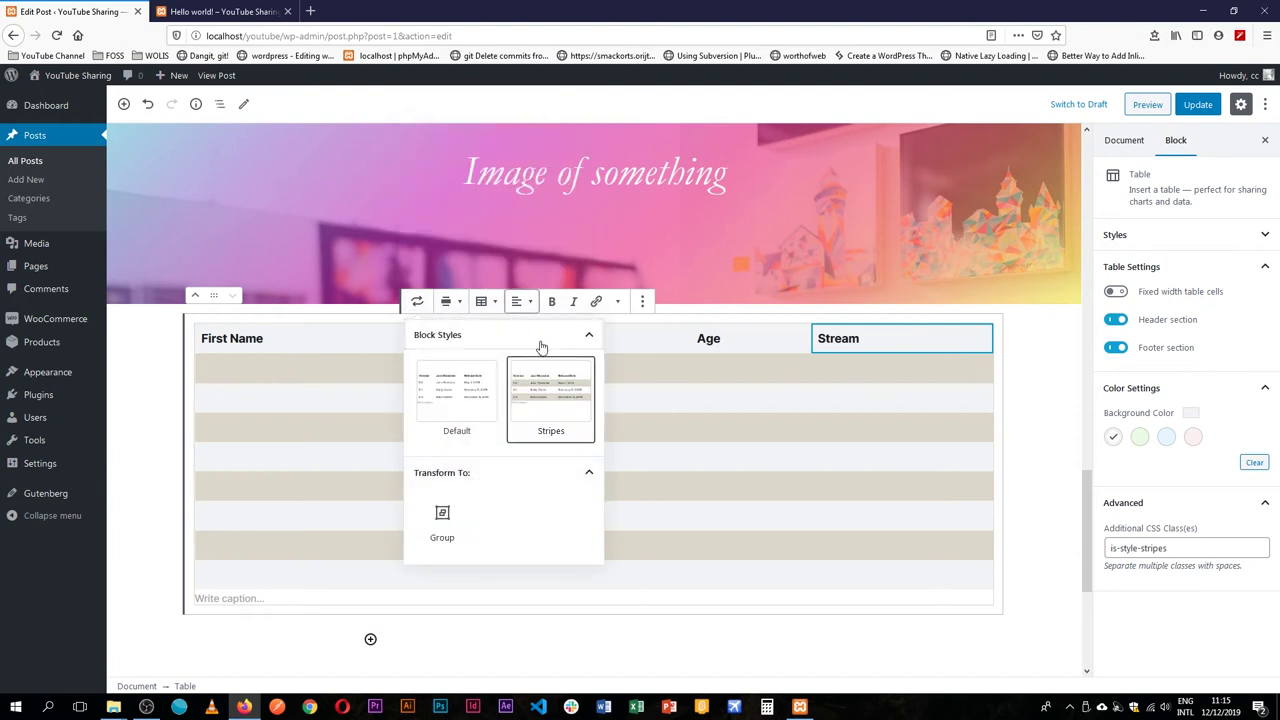
{"action": "left_click", "coordinate": [519, 301]}
{"action": "left_click", "coordinate": [514, 240]}
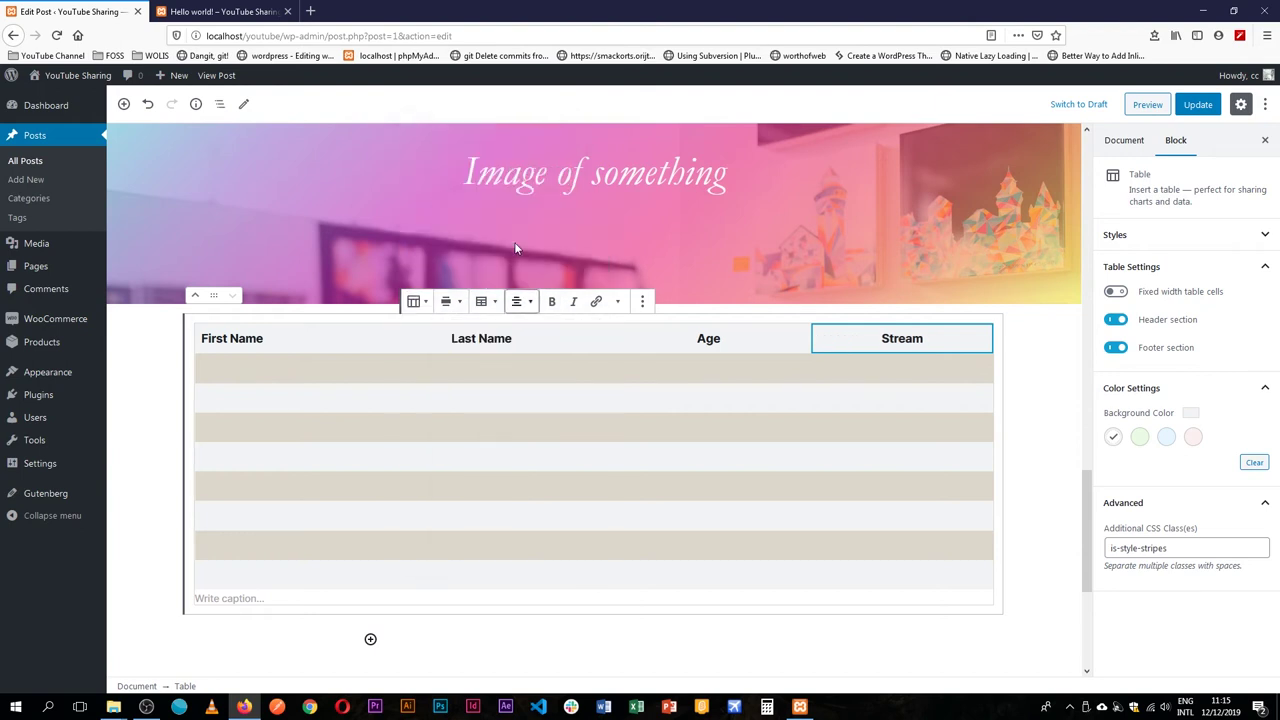
{"action": "left_click", "coordinate": [312, 345]}
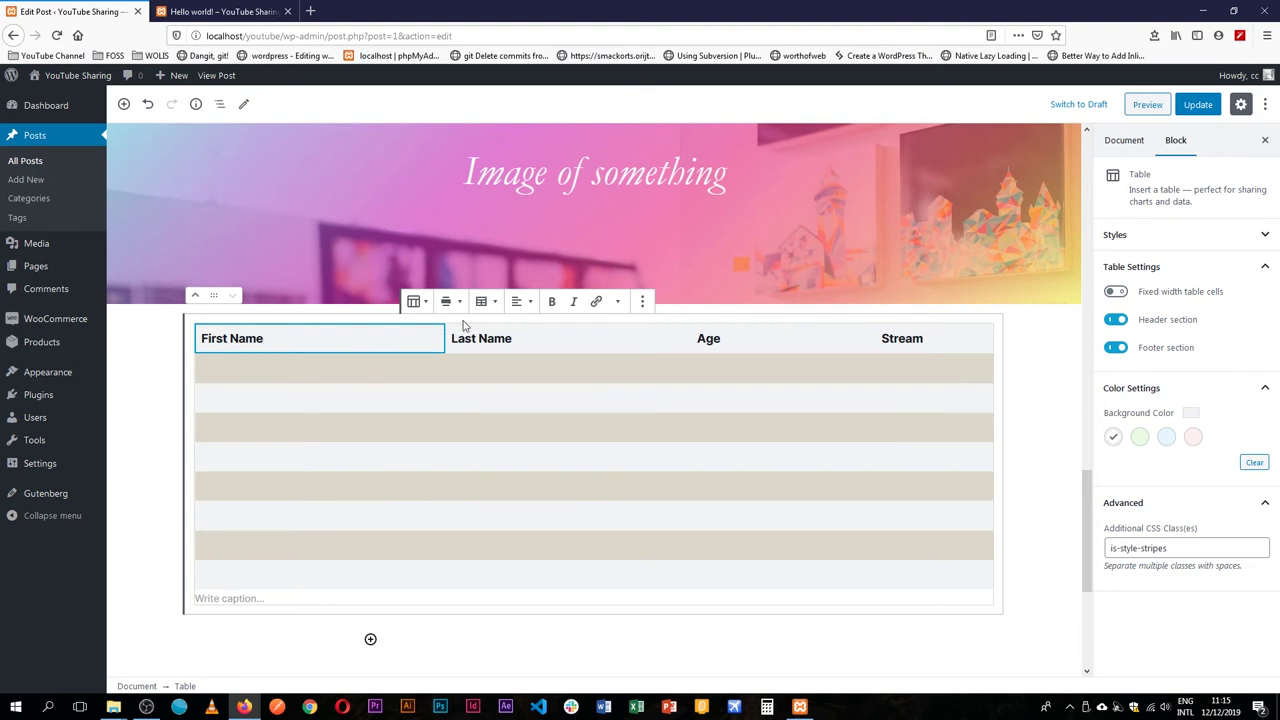
Centre-align the Last Name and Age columns.
{"action": "left_click", "coordinate": [486, 301]}
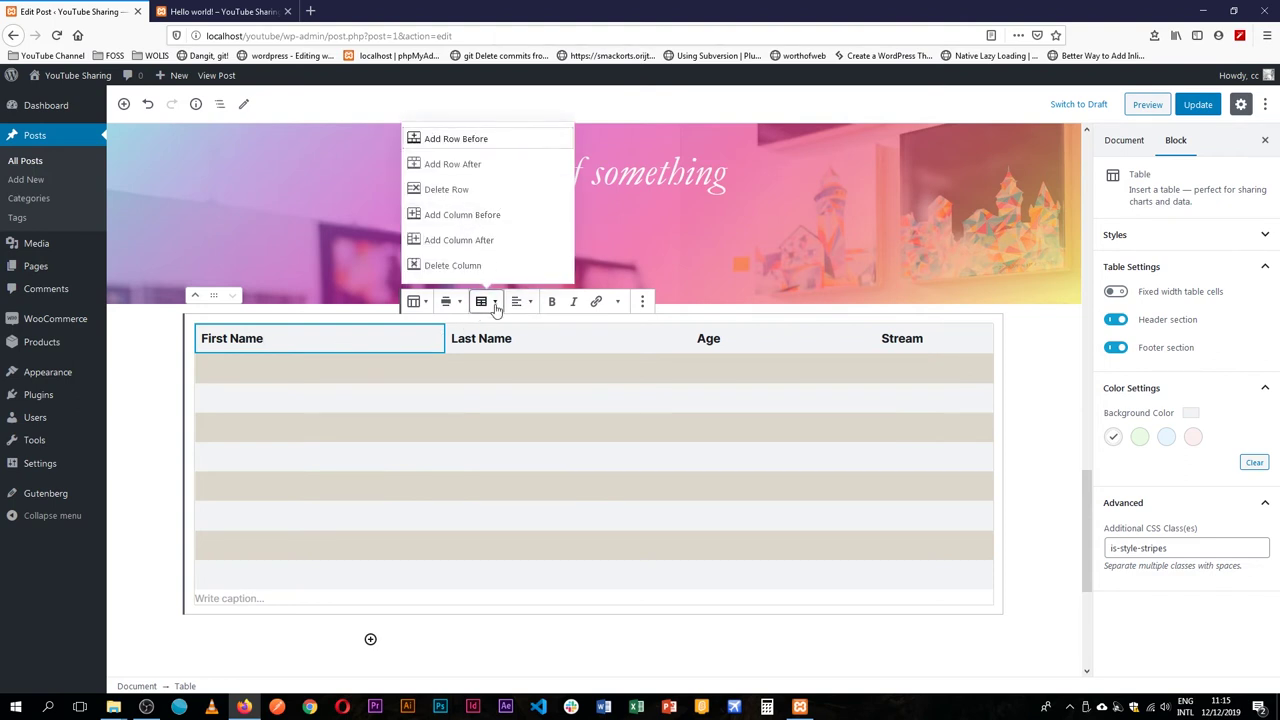
{"action": "left_click", "coordinate": [500, 337]}
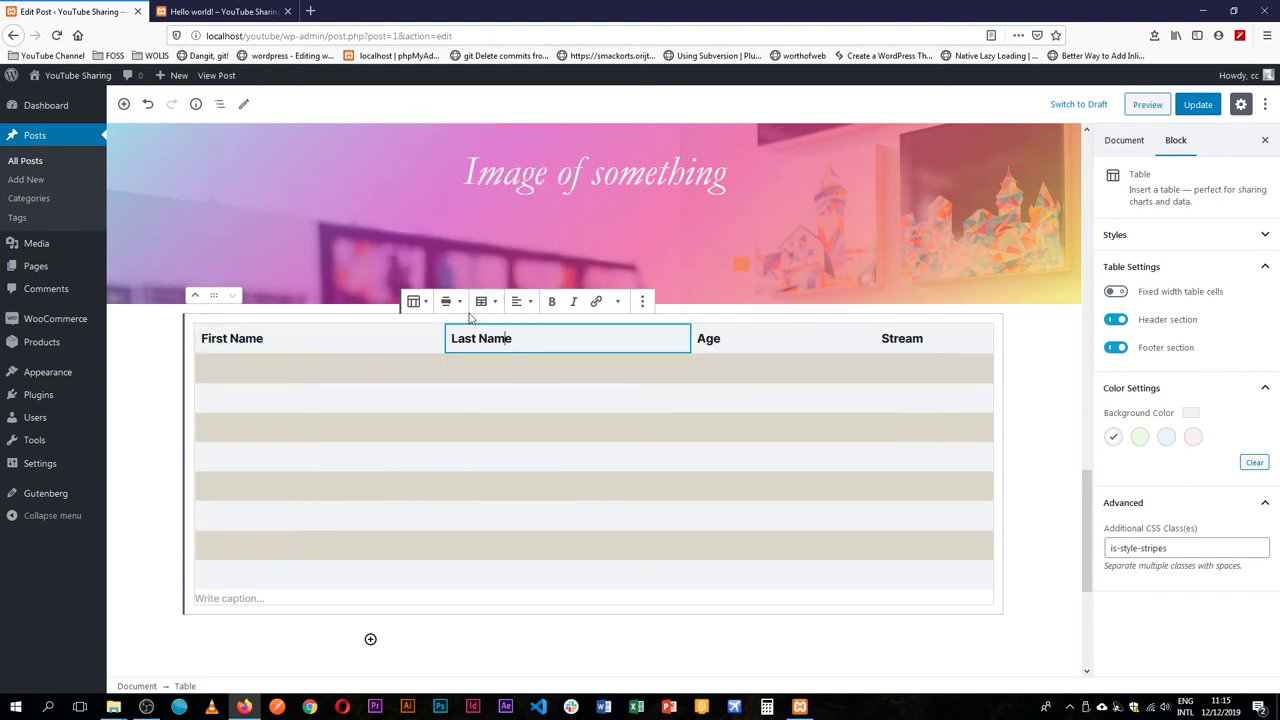
{"action": "left_click", "coordinate": [529, 305]}
{"action": "left_click", "coordinate": [525, 238]}
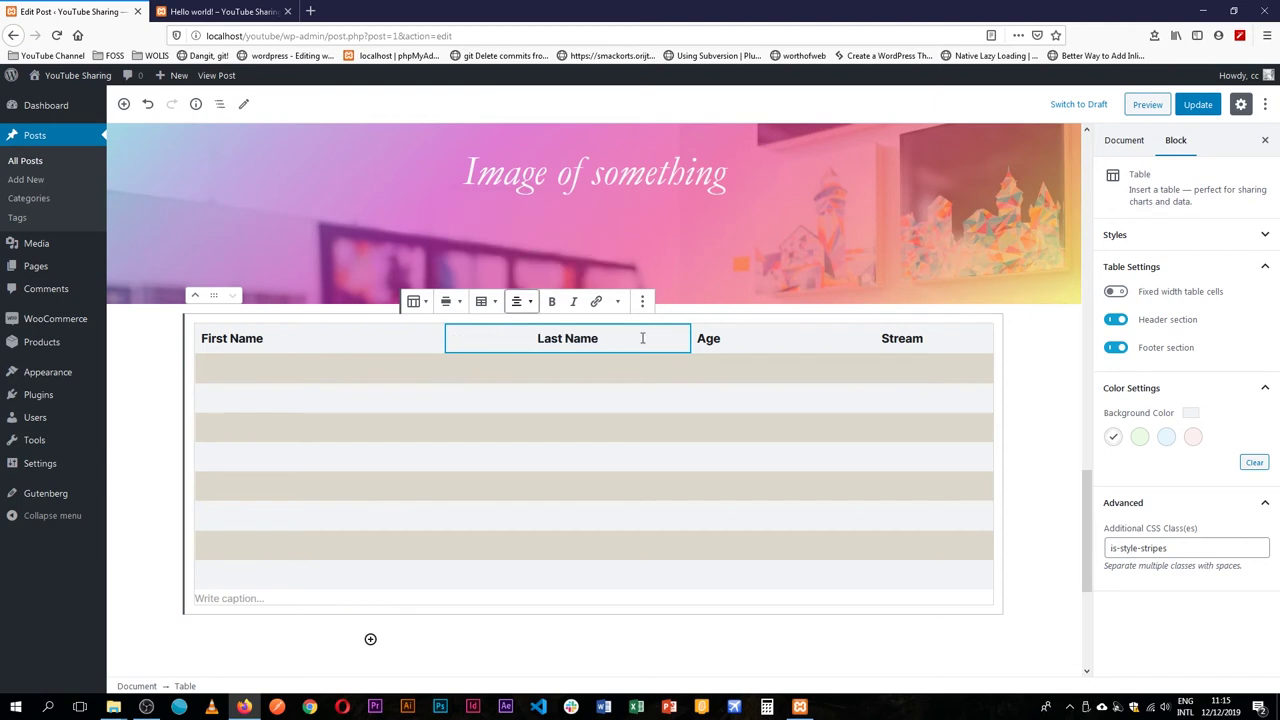
{"action": "left_click", "coordinate": [743, 342]}
{"action": "left_click", "coordinate": [529, 303]}
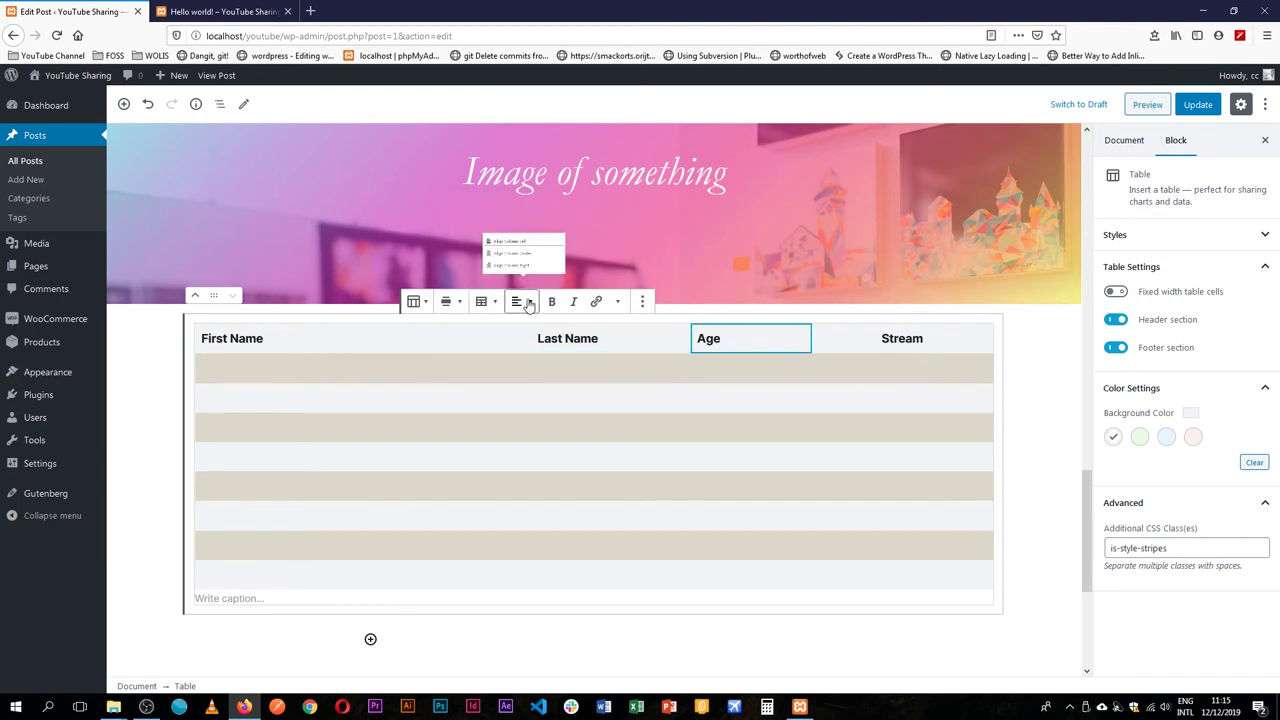
{"action": "left_click", "coordinate": [527, 243]}
Check each header cell's alignment, then place the caret in the first body cell.
{"action": "left_click", "coordinate": [572, 452]}
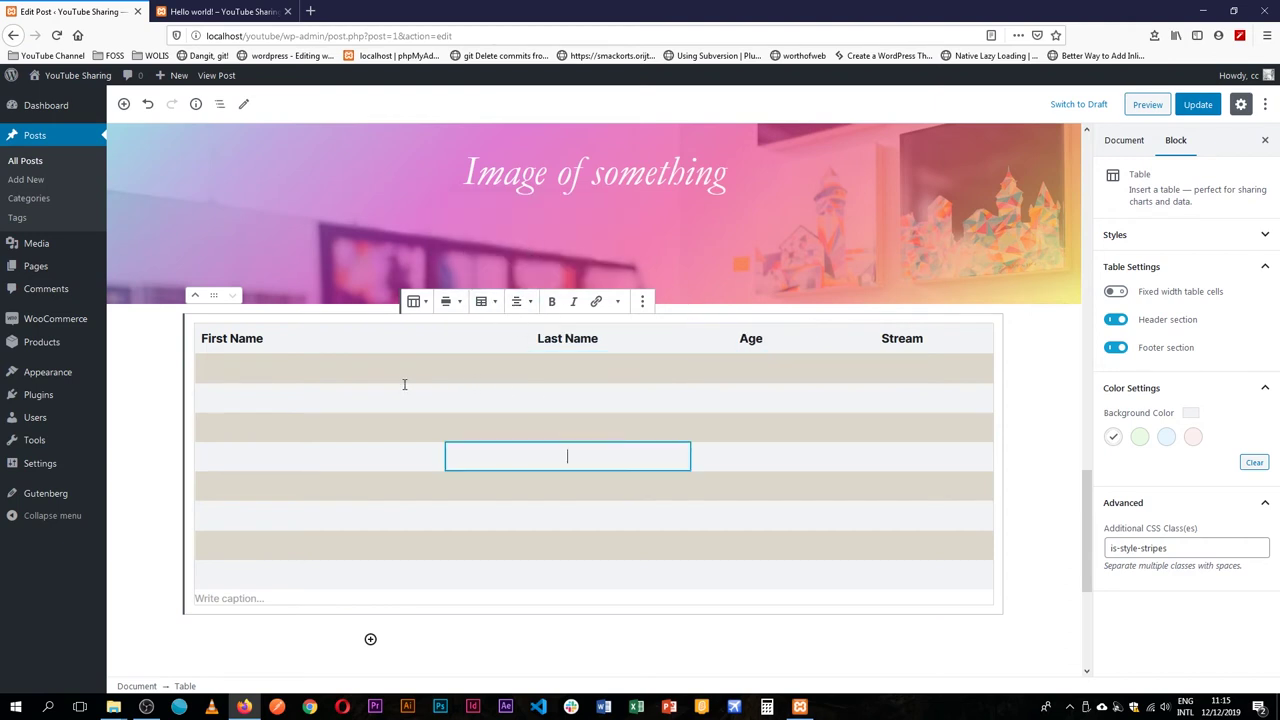
{"action": "left_click", "coordinate": [244, 339]}
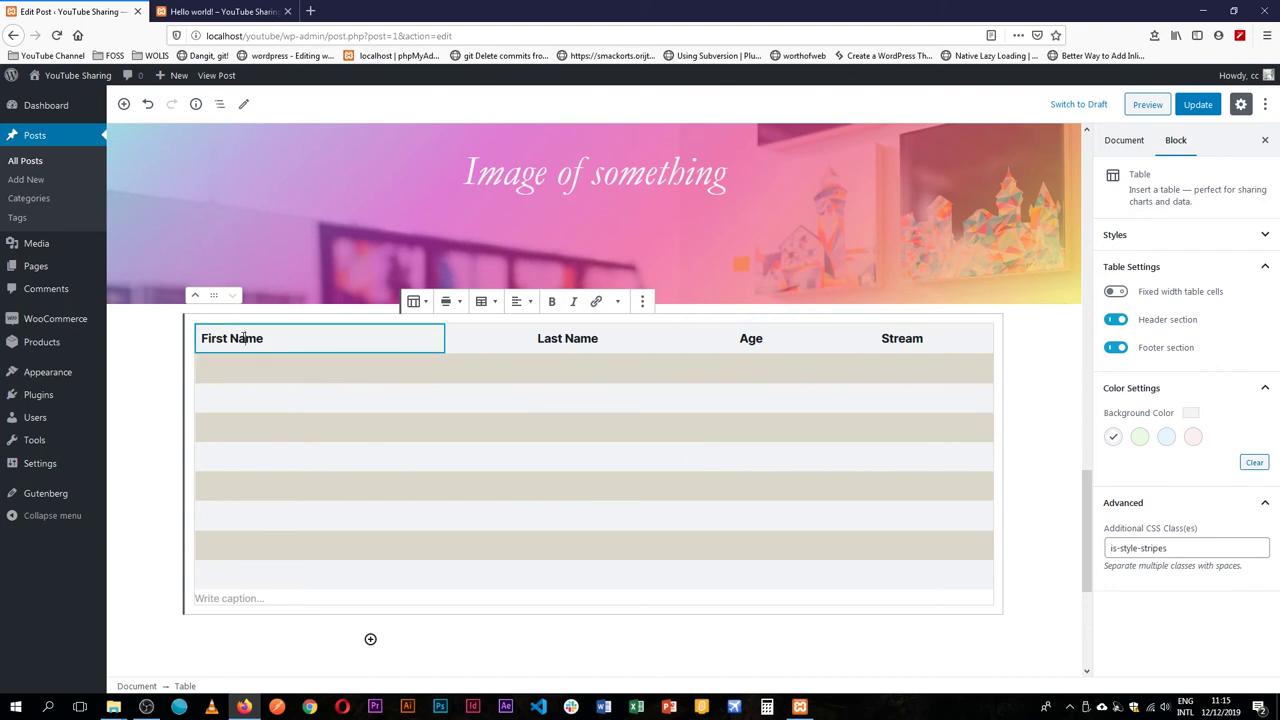
{"action": "left_click", "coordinate": [603, 338]}
{"action": "left_click", "coordinate": [802, 332]}
{"action": "left_click", "coordinate": [916, 346]}
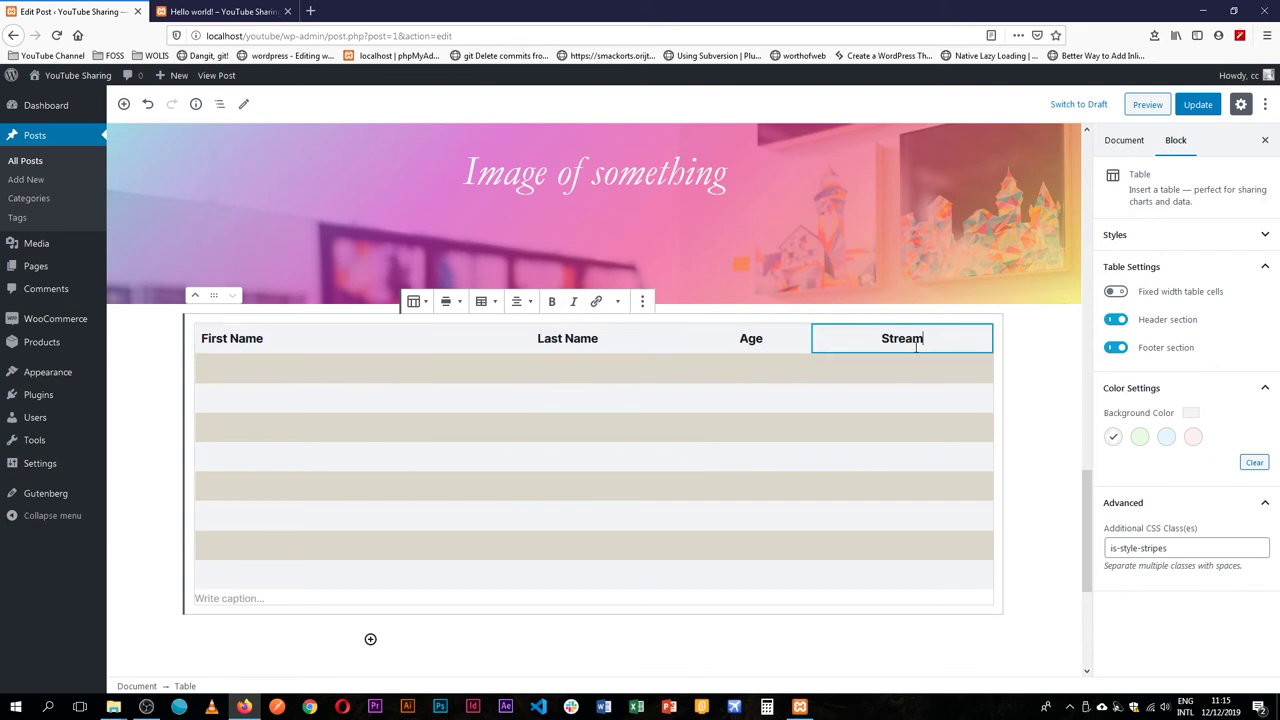
{"action": "left_click", "coordinate": [283, 366]}
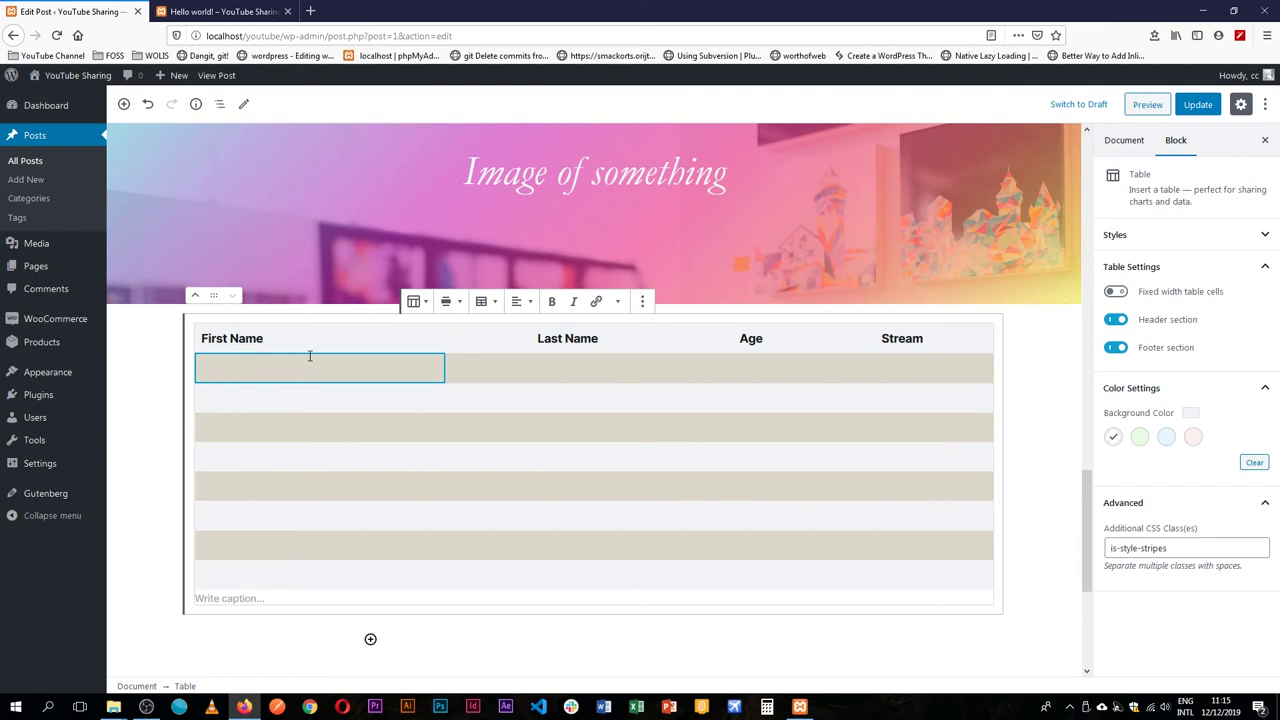
Fill the first body row with a sample first and last name, 34 and Blue.
{"action": "type", "text": "J"}
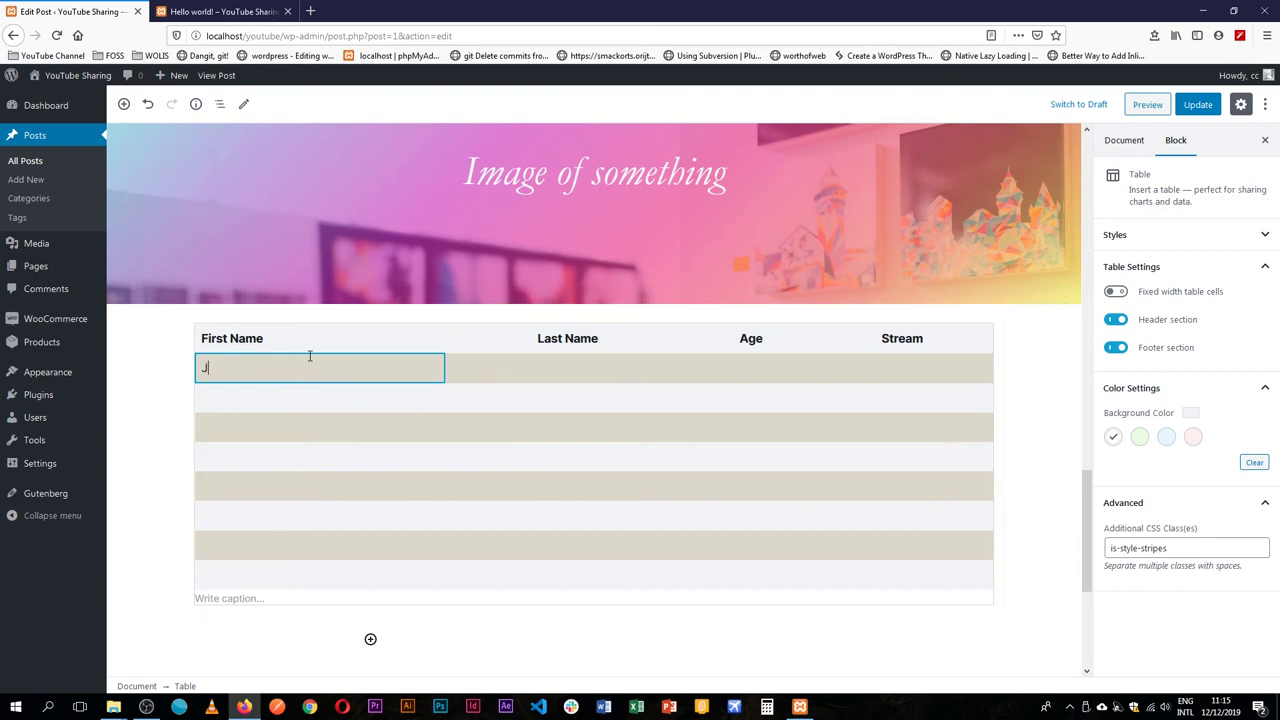
{"action": "type", "text": "ohn"}
{"action": "key", "text": "Tab"}
{"action": "type", "text": "F"}
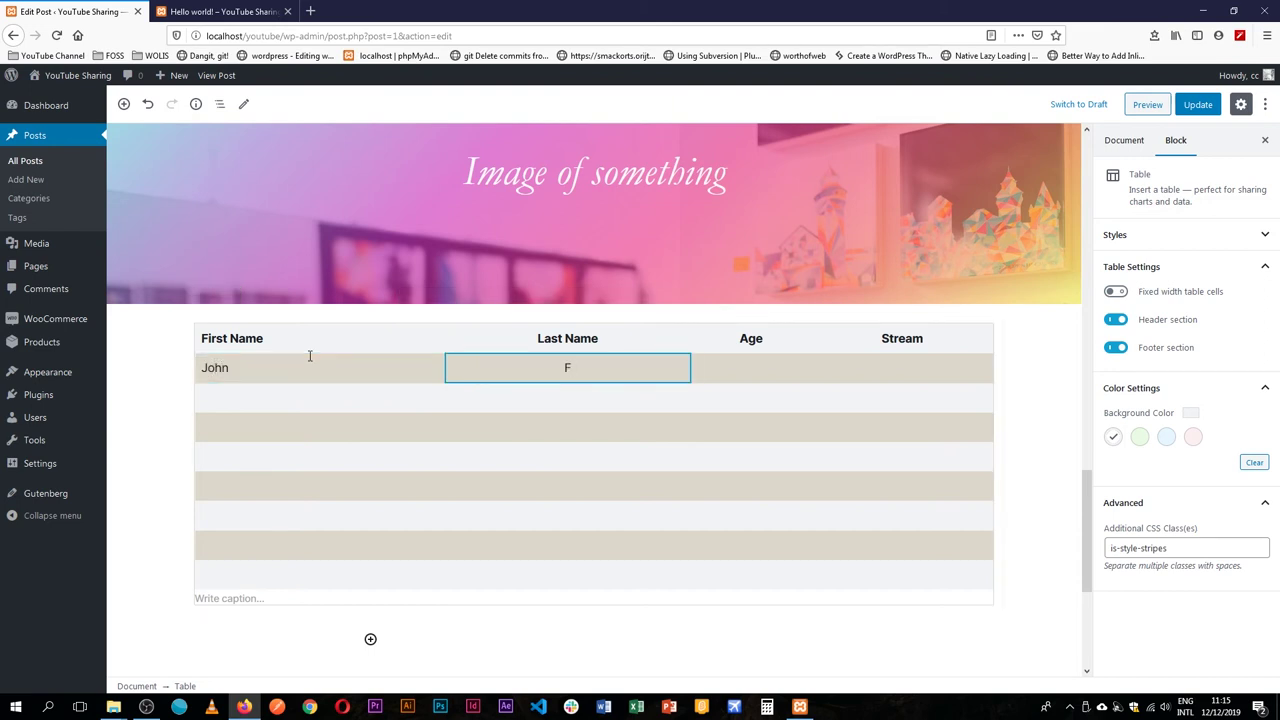
{"action": "key", "text": "BackSpace"}
{"action": "type", "text": "Doe"}
{"action": "key", "text": "Tab"}
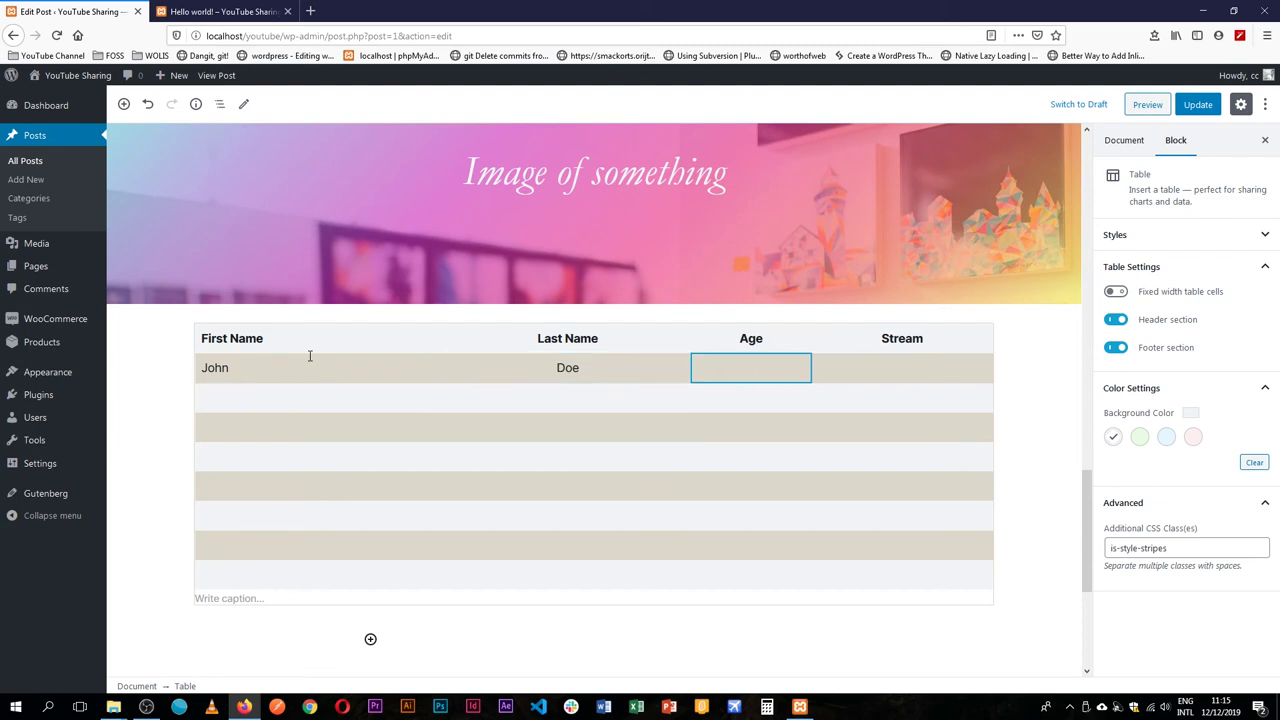
{"action": "type", "text": "34"}
{"action": "key", "text": "Tab"}
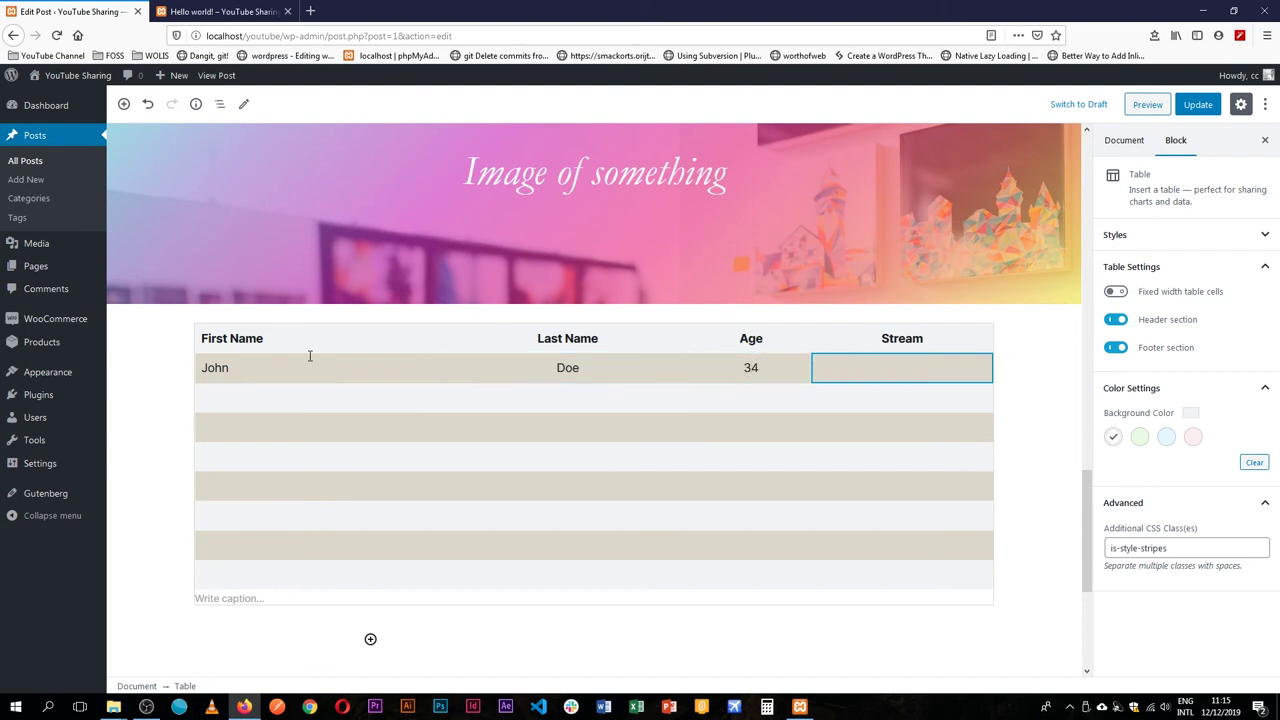
{"action": "type", "text": "Blue"}
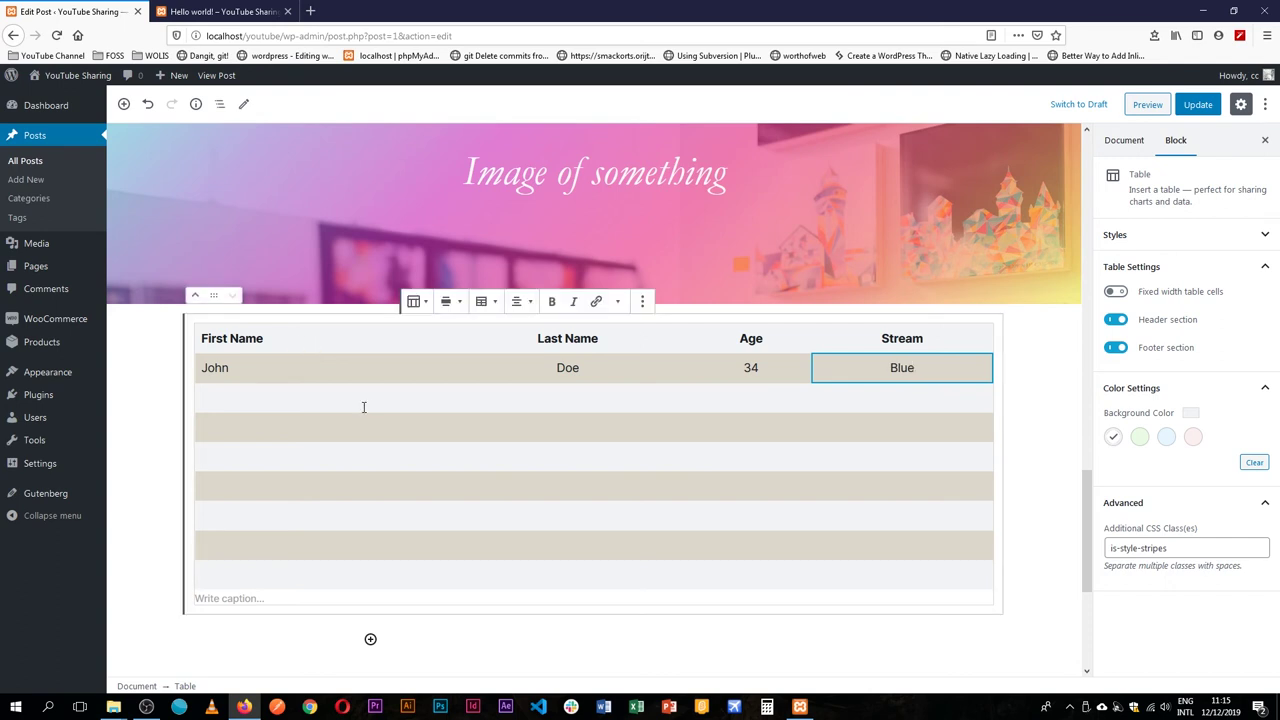
{"action": "left_click", "coordinate": [270, 378]}
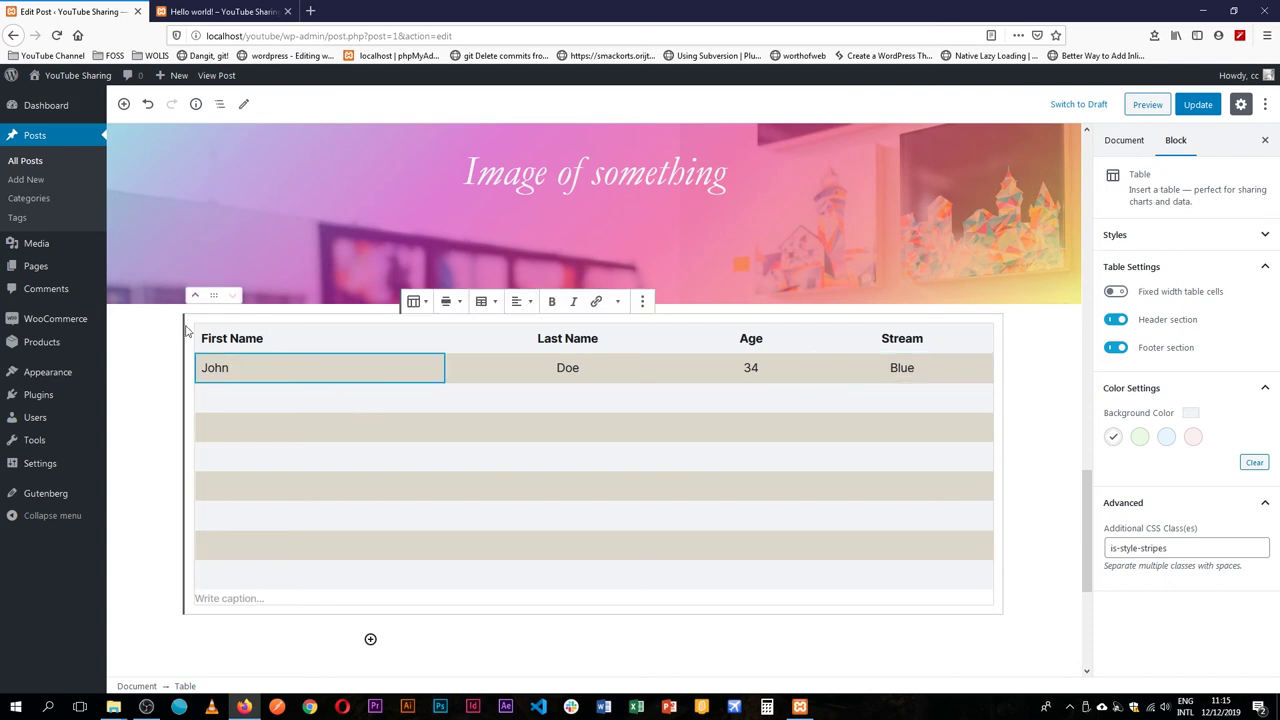
Set the table's Default Style to Stripes.
{"action": "left_click", "coordinate": [1260, 234]}
{"action": "left_click", "coordinate": [1250, 365]}
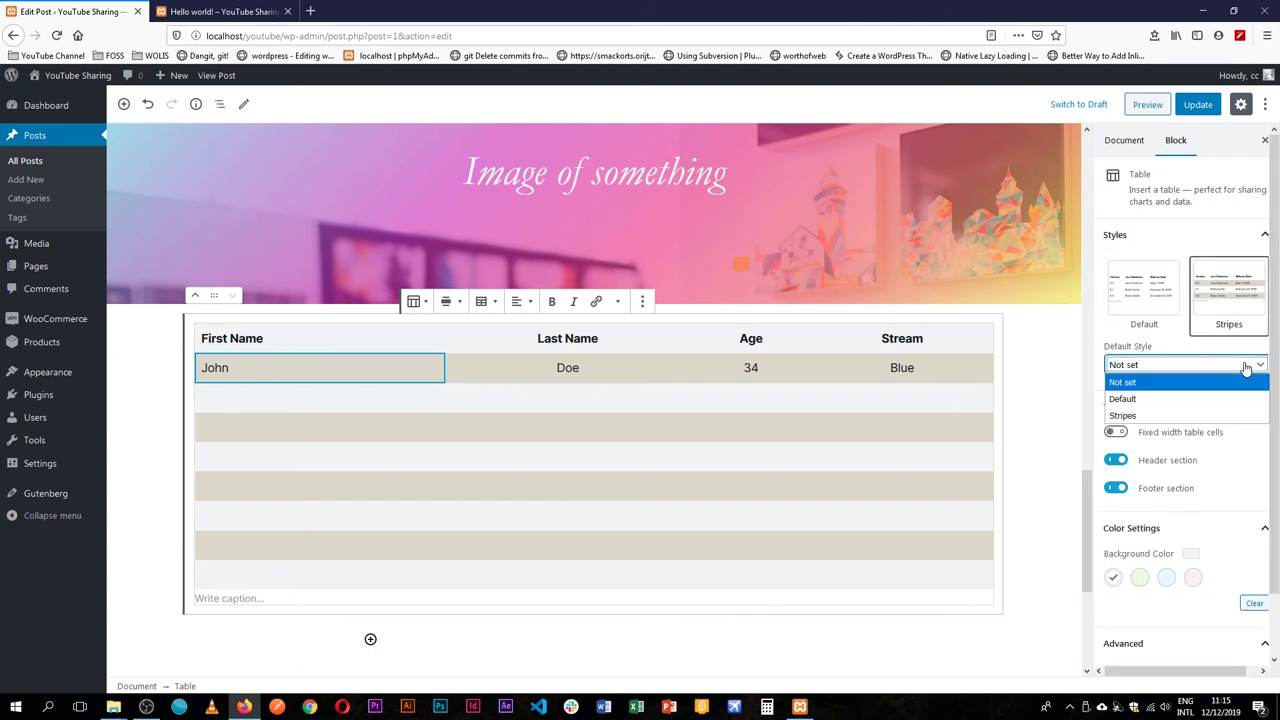
{"action": "left_click", "coordinate": [1205, 414]}
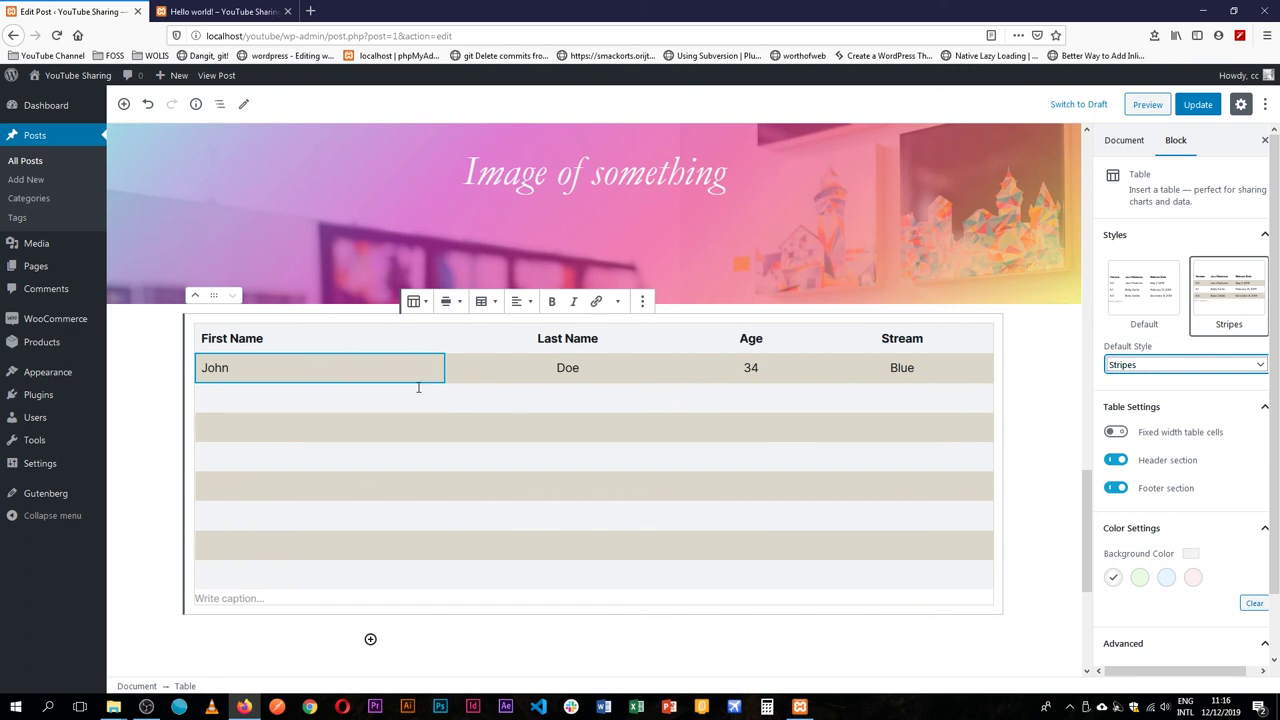
Fill the second body row with a sample first and last name, 23 and Red.
{"action": "left_click", "coordinate": [251, 402]}
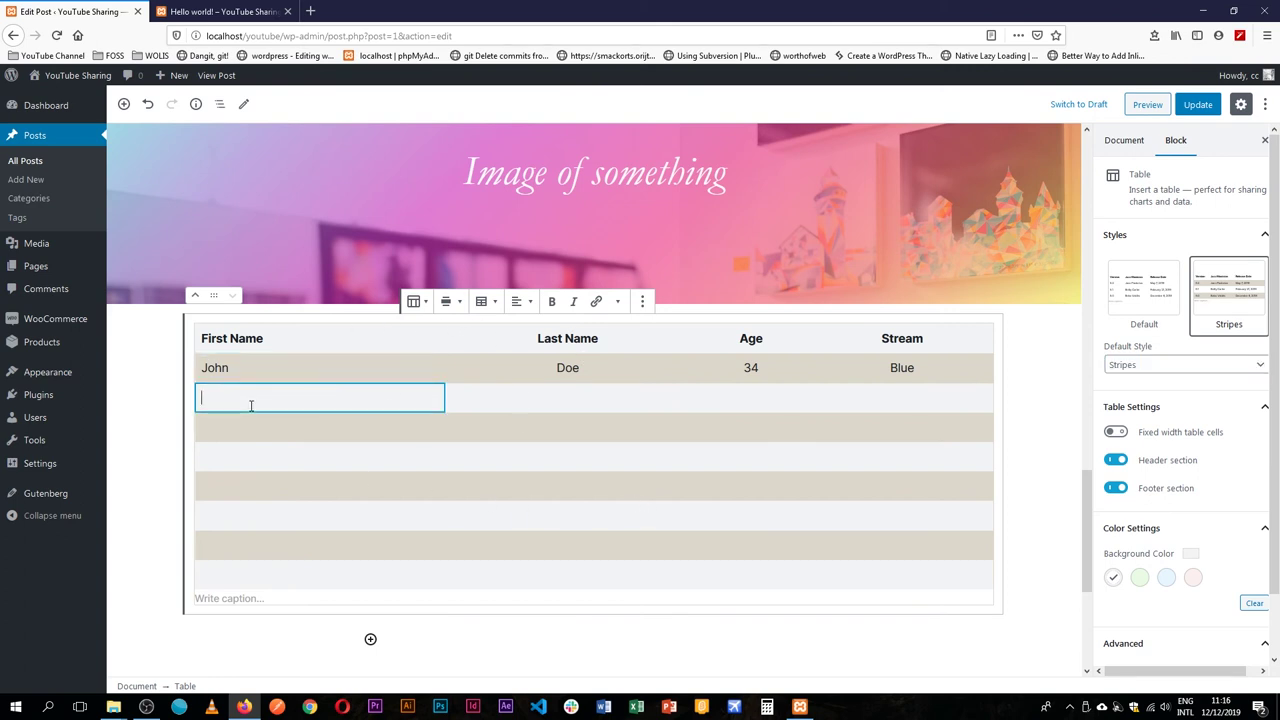
{"action": "key", "text": "Tab"}
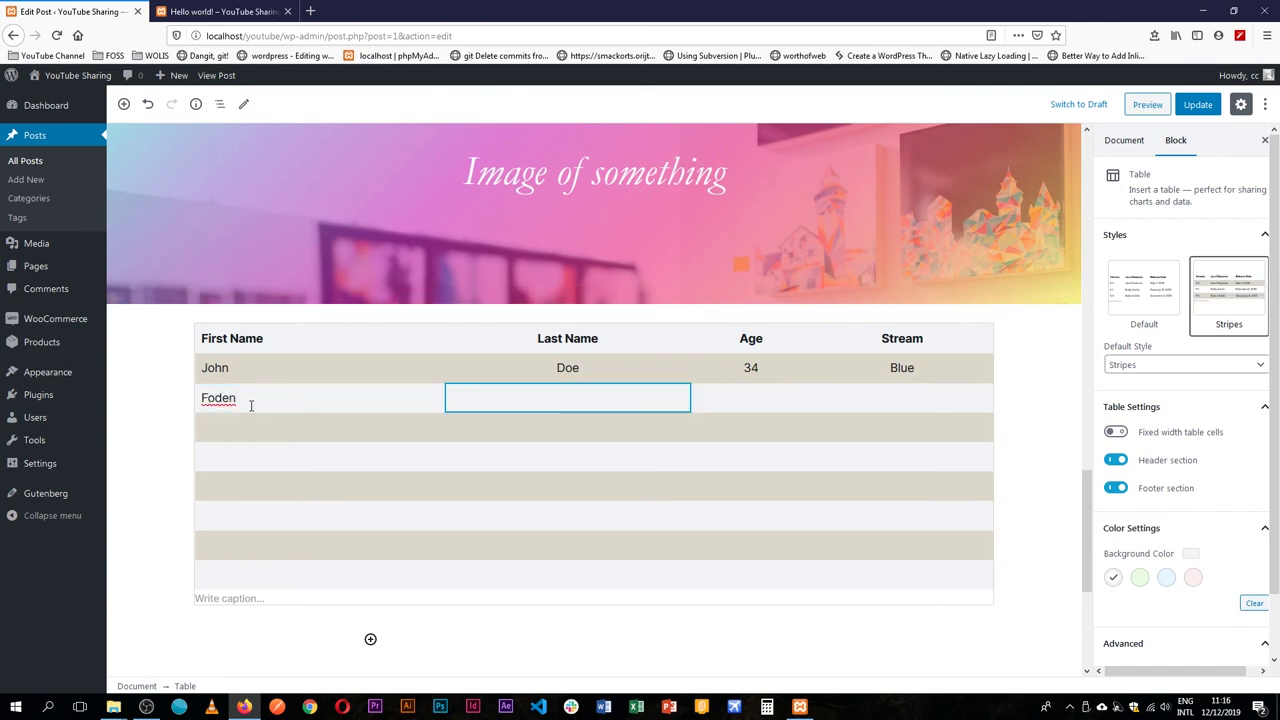
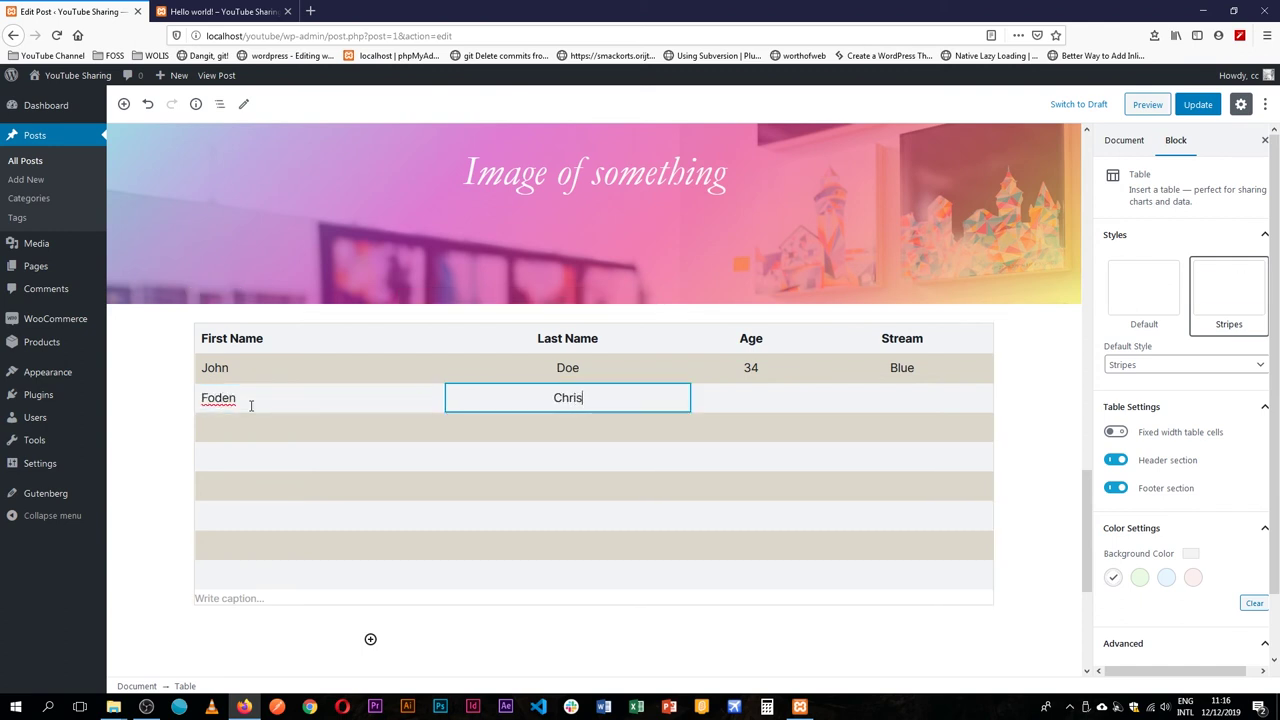
{"action": "key", "text": "Tab"}
{"action": "type", "text": "23"}
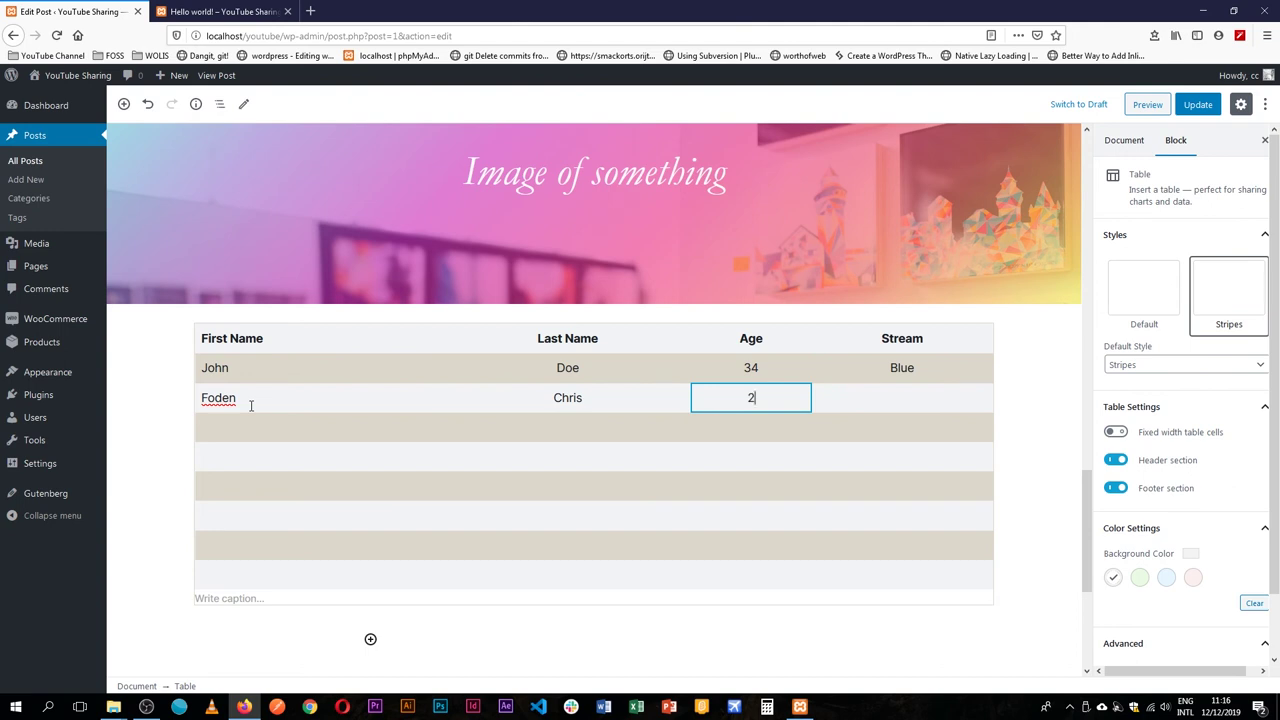
{"action": "key", "text": "Tab"}
{"action": "type", "text": "Red"}
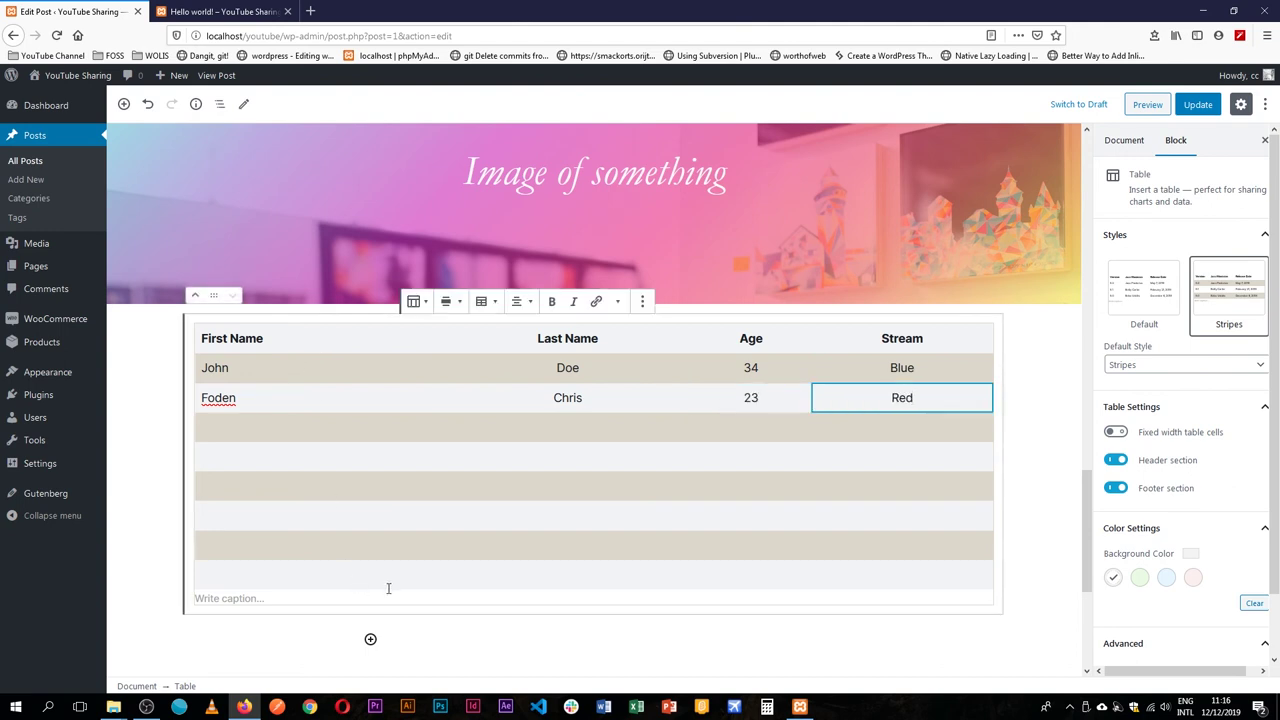
{"action": "left_click", "coordinate": [671, 627]}
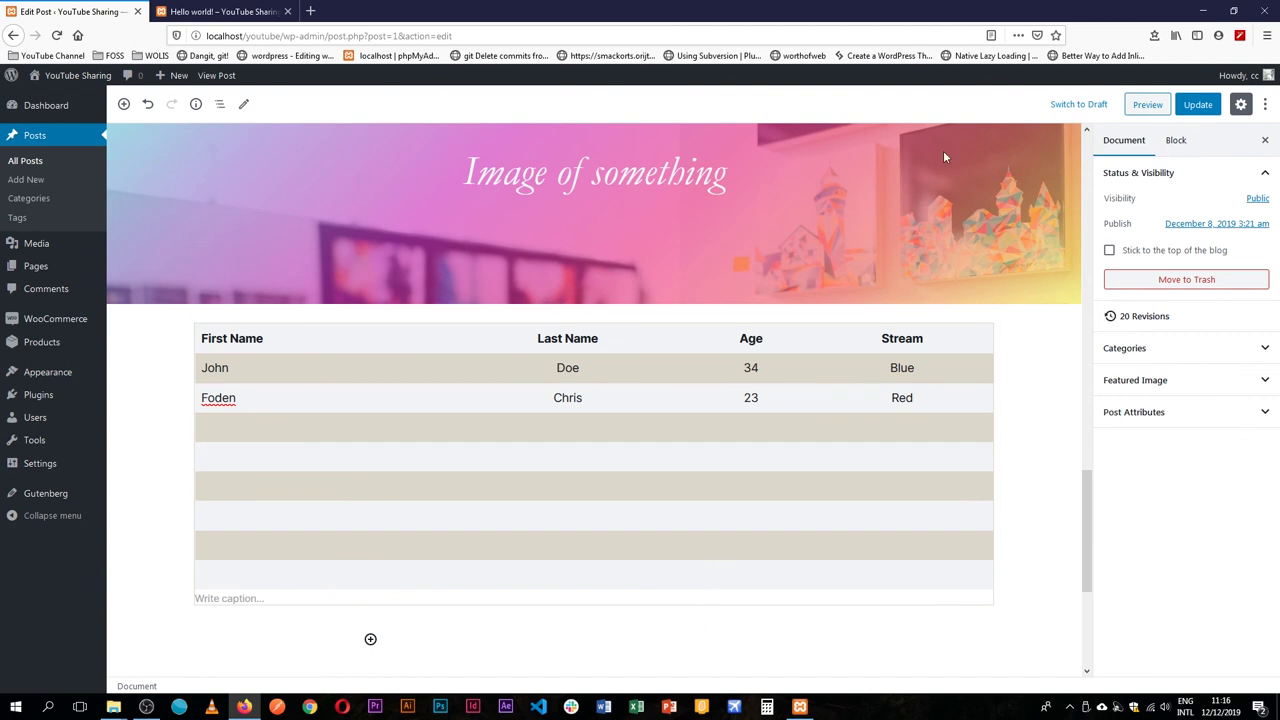
Update the post, then reload the live post and scroll down to check the striped table.
{"action": "left_click", "coordinate": [1197, 104]}
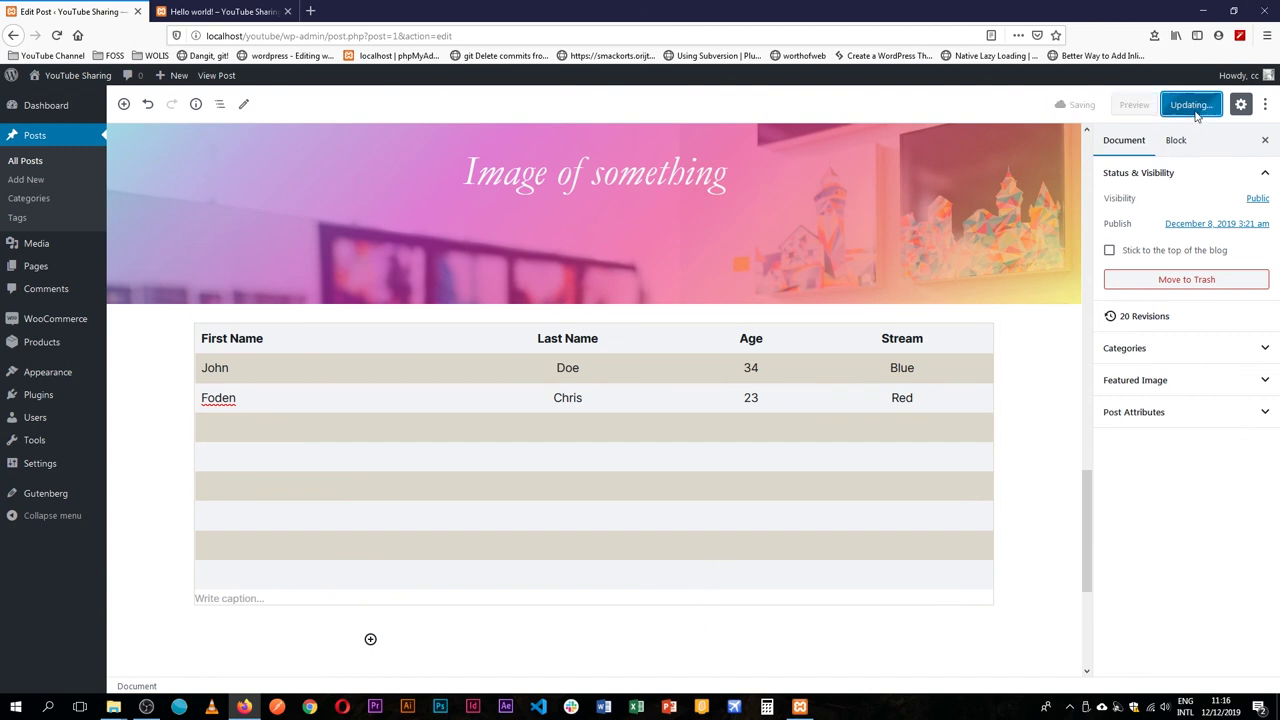
{"action": "left_click", "coordinate": [254, 11]}
{"action": "left_click", "coordinate": [57, 35]}
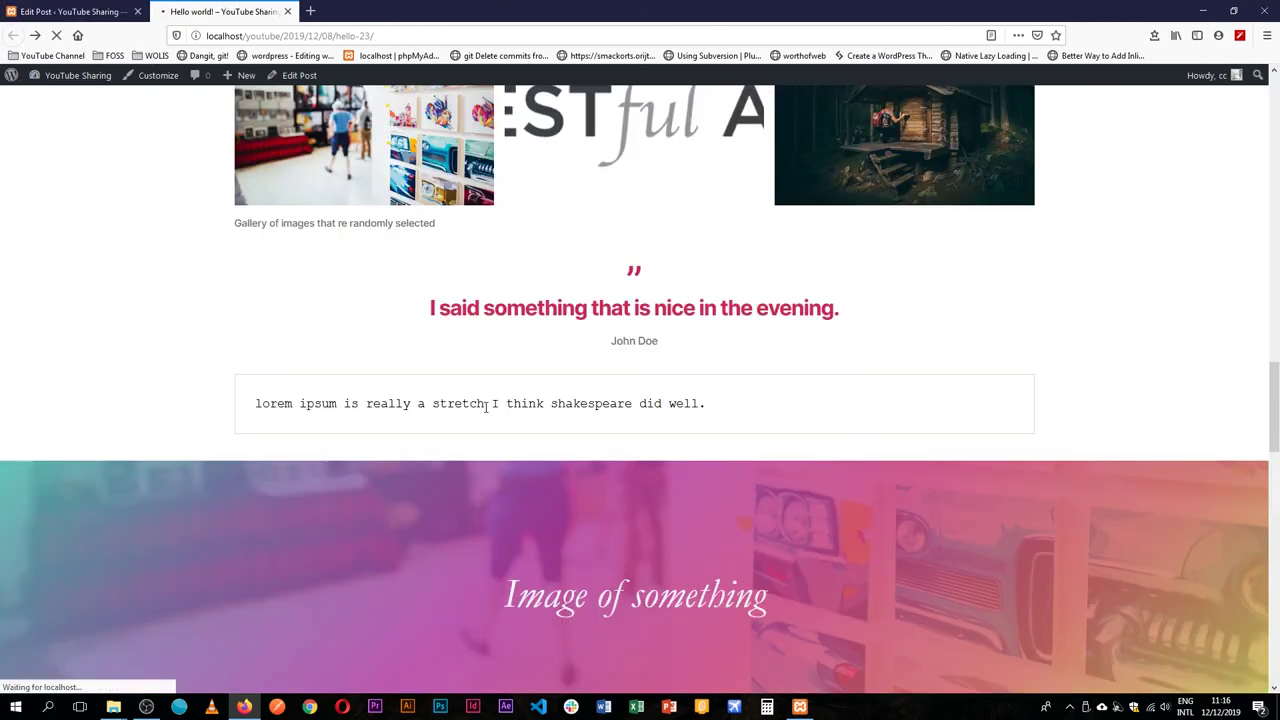
{"action": "scroll", "coordinate": [487, 405], "scroll_direction": "down", "scroll_amount": 5}
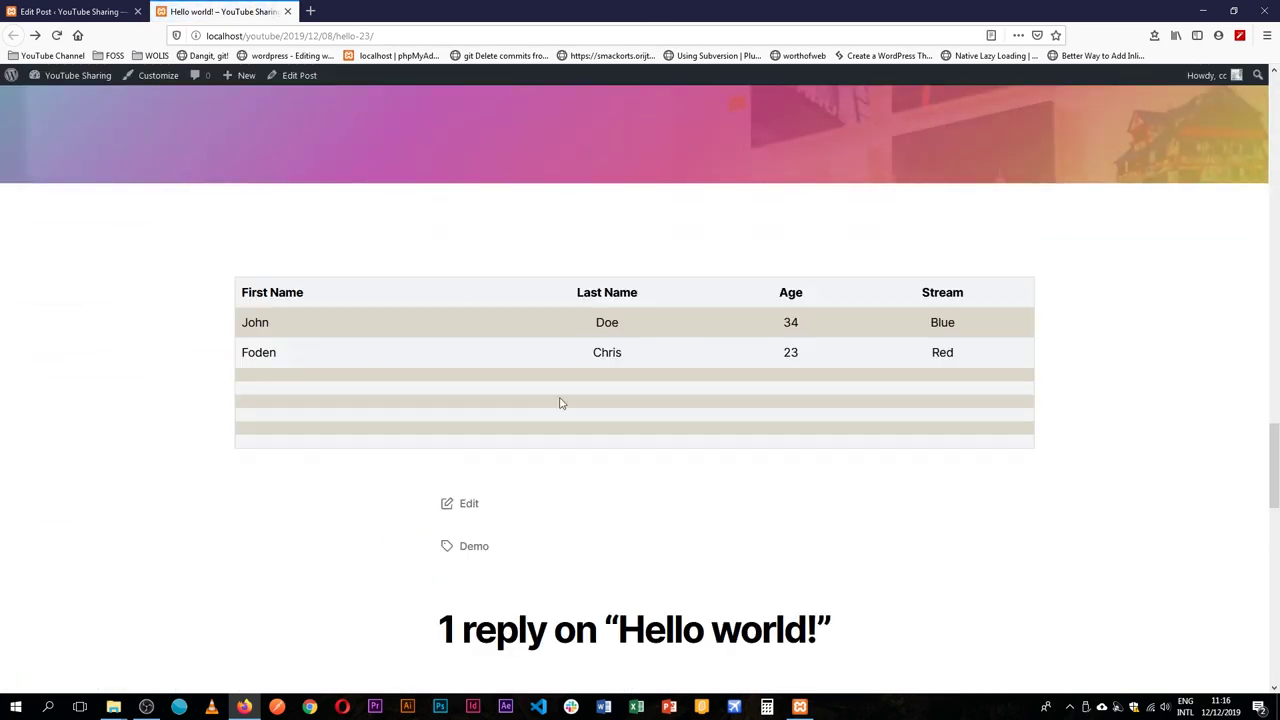
{"action": "left_click", "coordinate": [70, 11]}
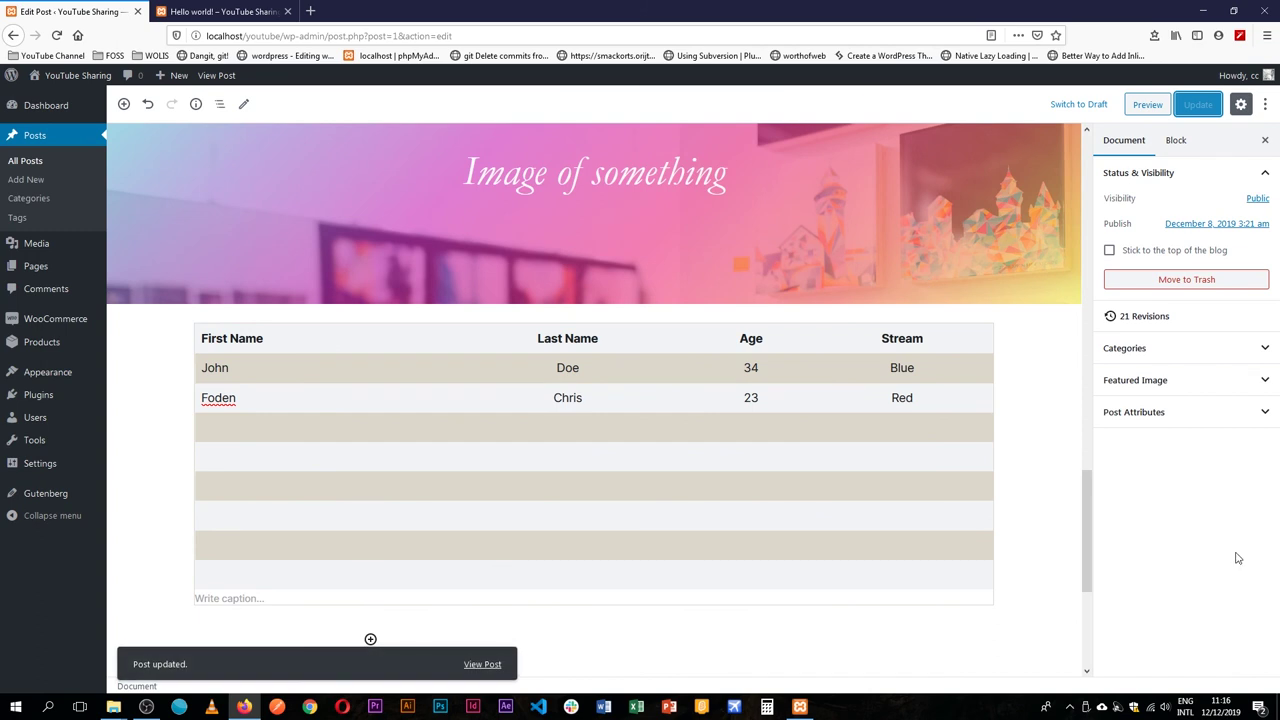
Turn off the table's Header section and Footer section.
{"action": "left_click", "coordinate": [988, 370]}
{"action": "left_click", "coordinate": [1115, 348]}
{"action": "left_click", "coordinate": [1115, 350]}
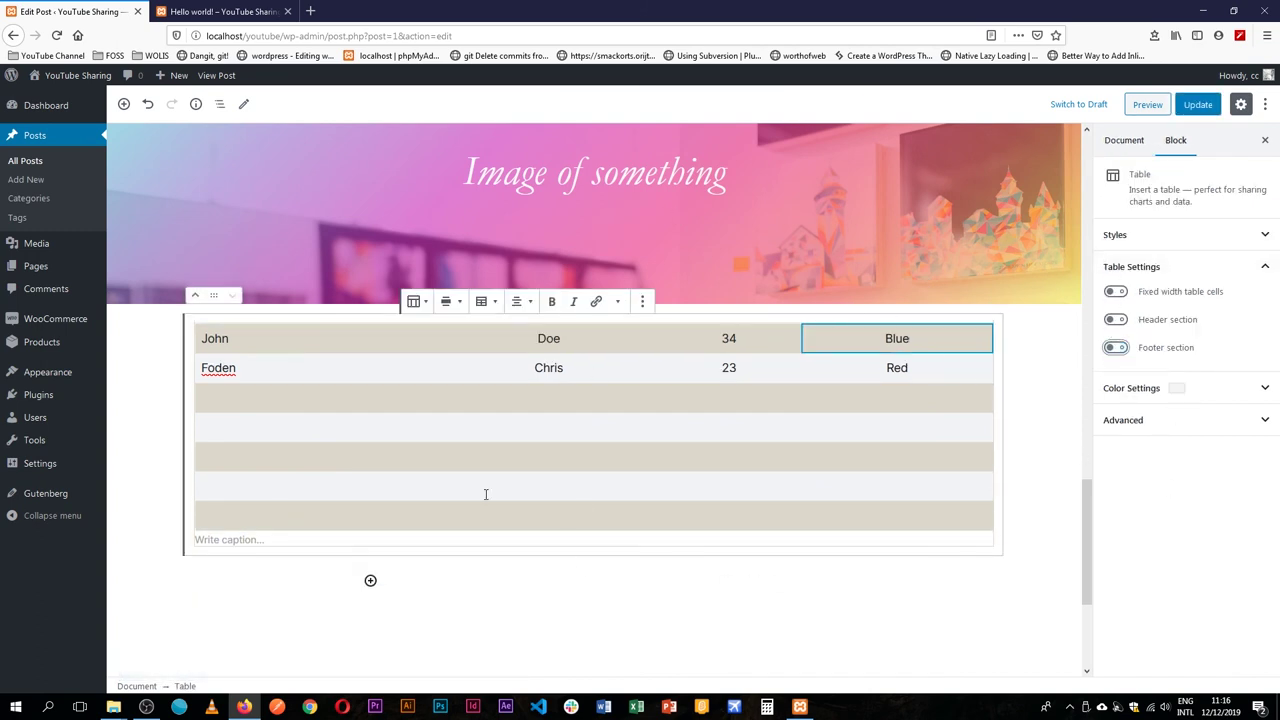
In the block inserter, browse Common Blocks and Formatting, then expand Layout Elements.
{"action": "left_click", "coordinate": [370, 583]}
{"action": "scroll", "coordinate": [616, 495], "scroll_direction": "down", "scroll_amount": 5}
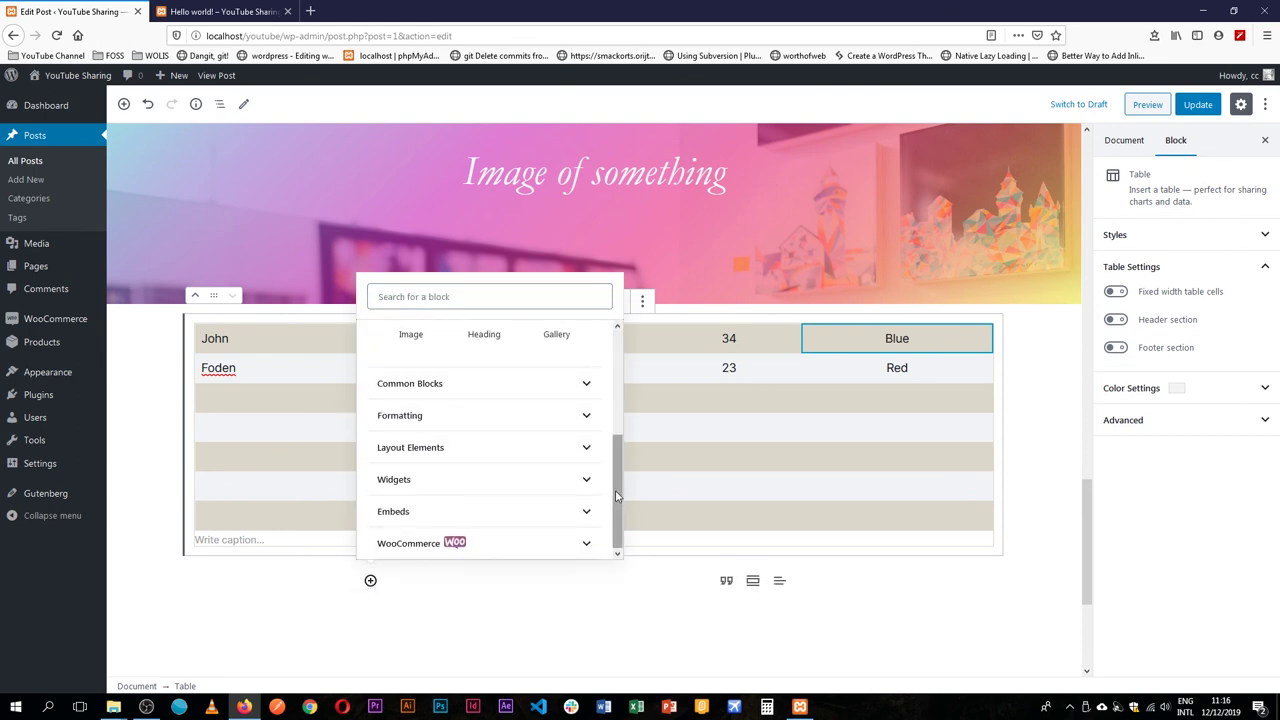
{"action": "left_click", "coordinate": [584, 384]}
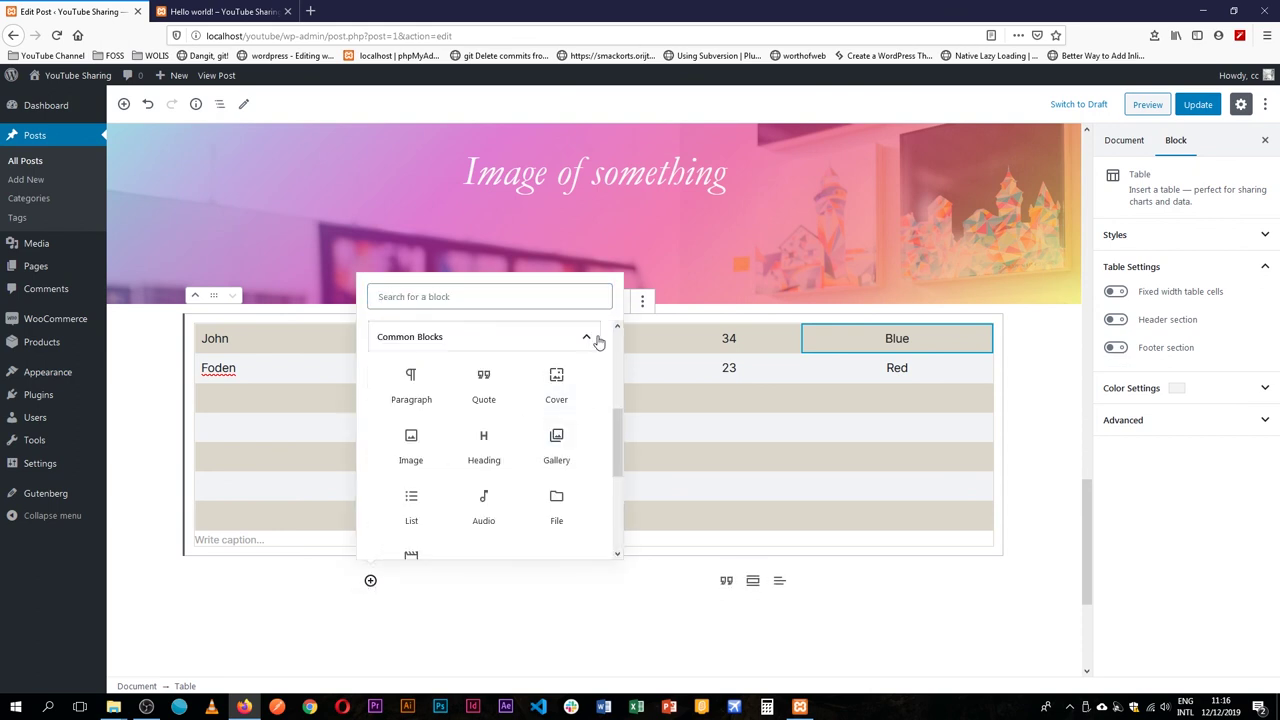
{"action": "left_click", "coordinate": [593, 339]}
{"action": "left_click", "coordinate": [586, 416]}
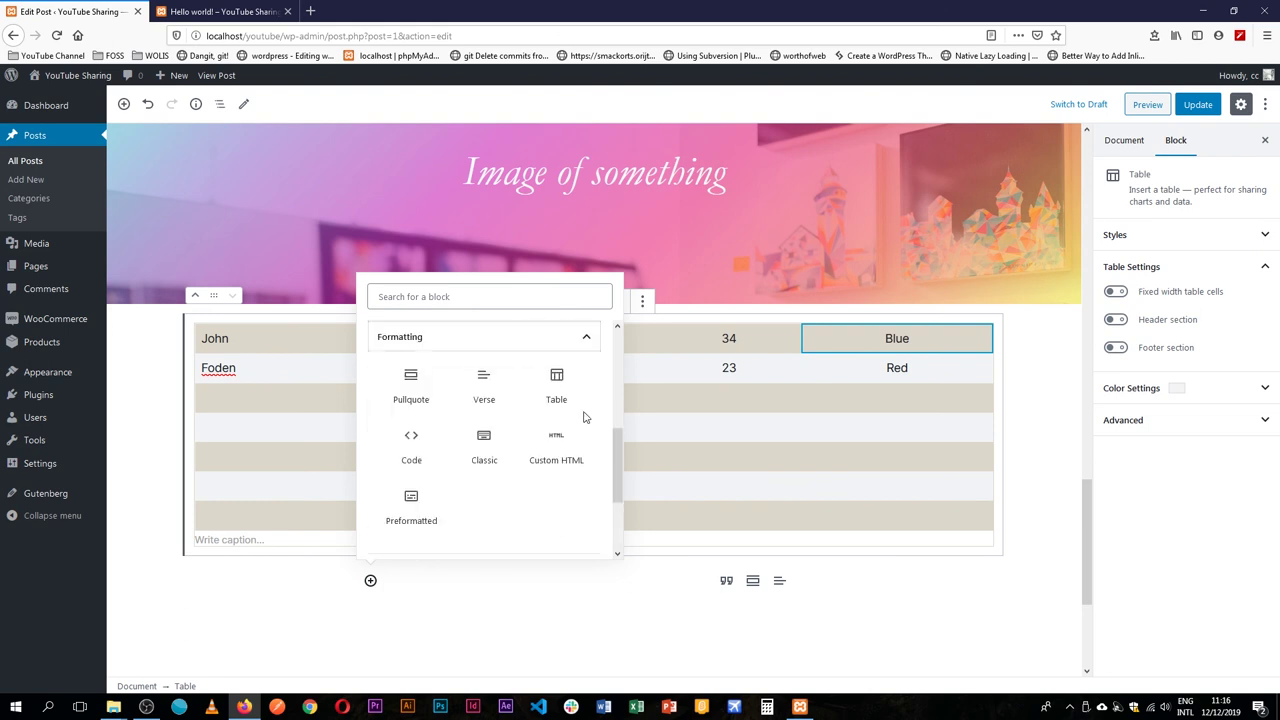
{"action": "left_click", "coordinate": [588, 340]}
{"action": "left_click", "coordinate": [582, 443]}
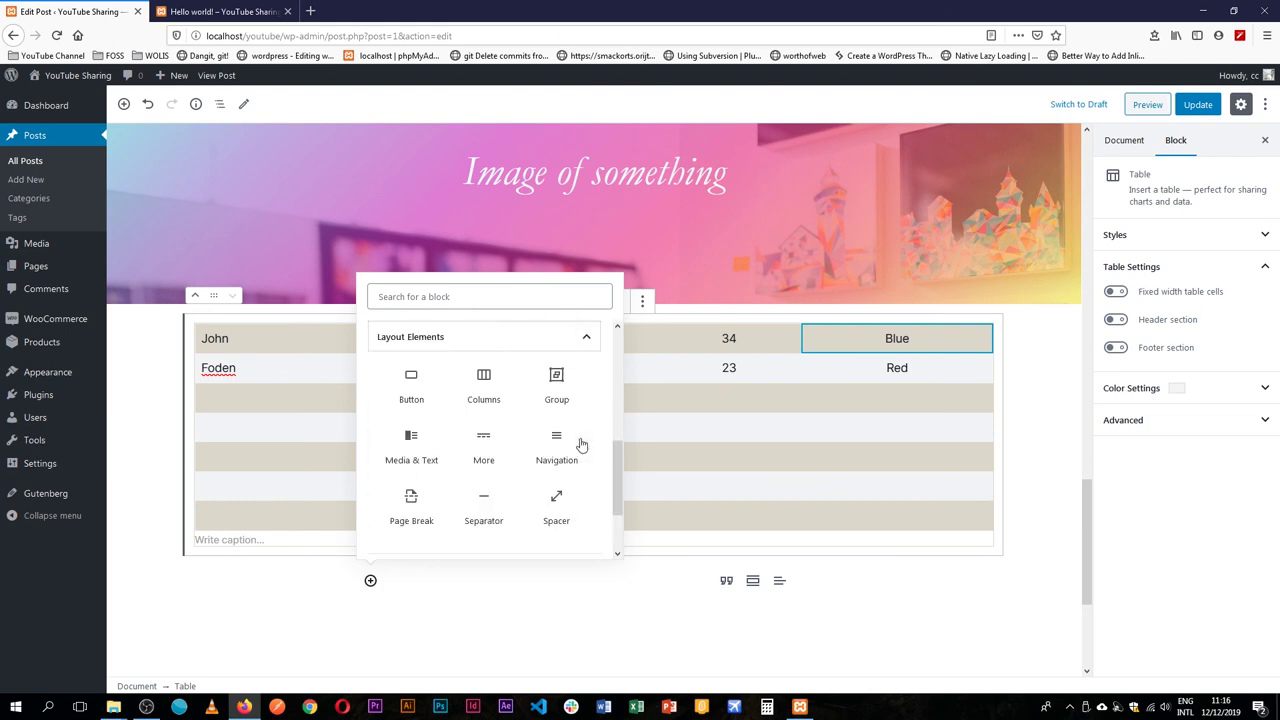